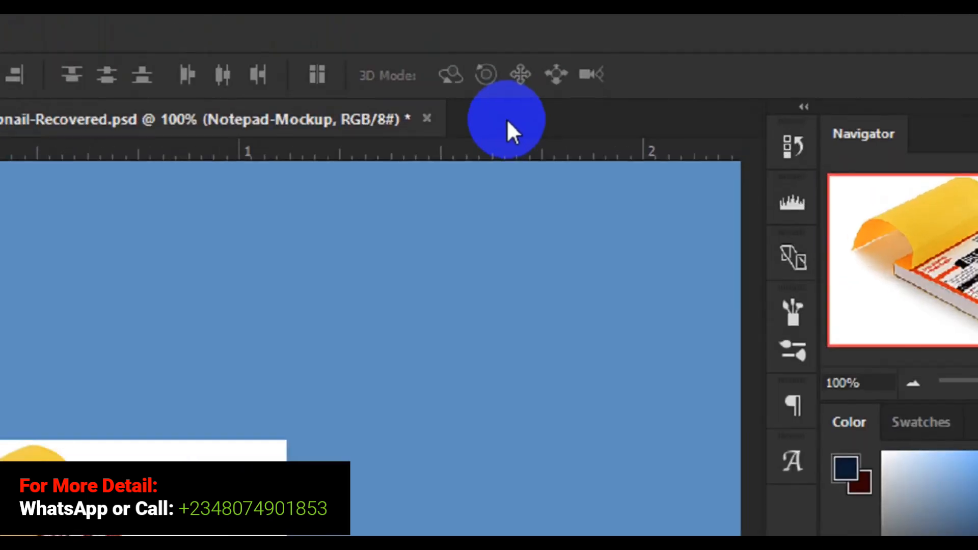
Step: Start a new document and name it Wall Calendar Design
{"action": "right_click", "coordinate": [491, 128]}
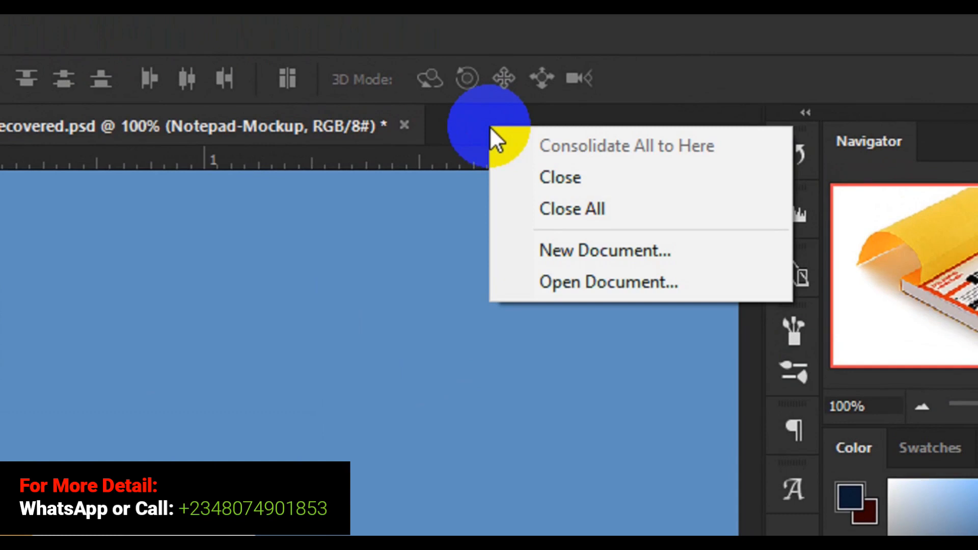
{"action": "left_click", "coordinate": [583, 253]}
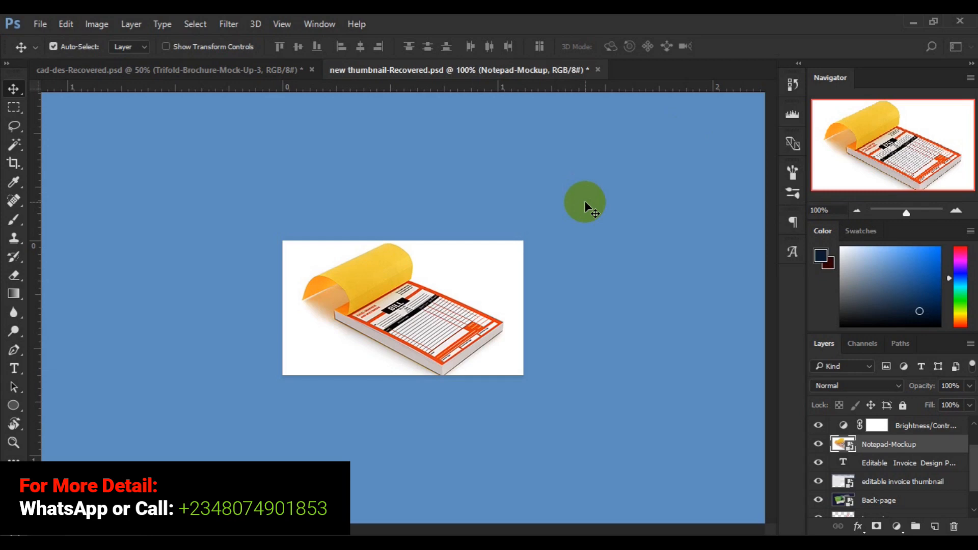
{"action": "key", "text": "ctrl+n"}
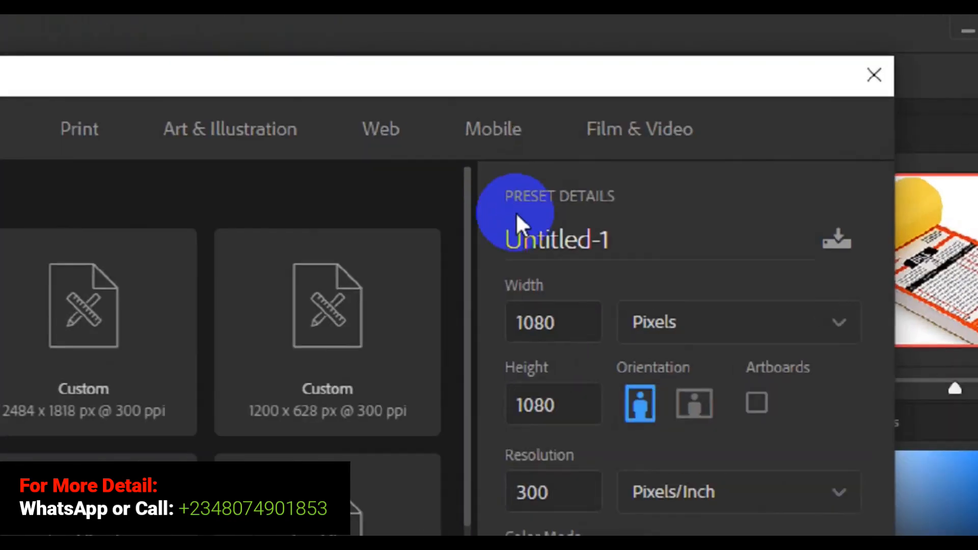
{"action": "left_click", "coordinate": [605, 246]}
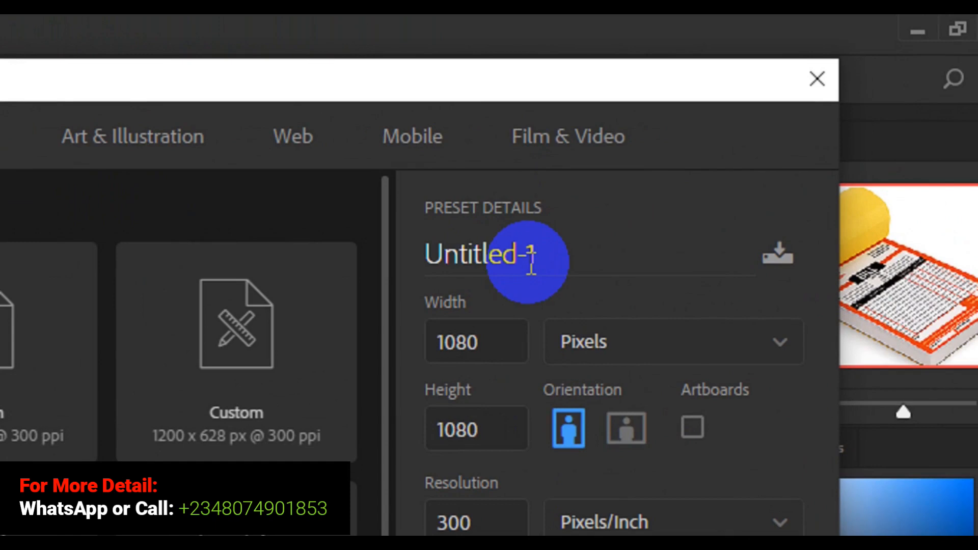
{"action": "left_click", "coordinate": [530, 263]}
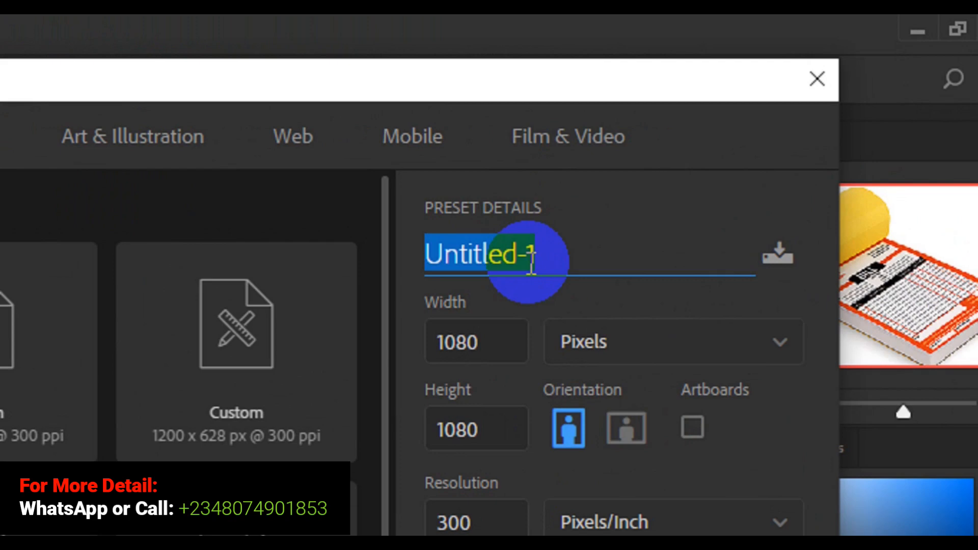
{"action": "type", "text": "Wa"}
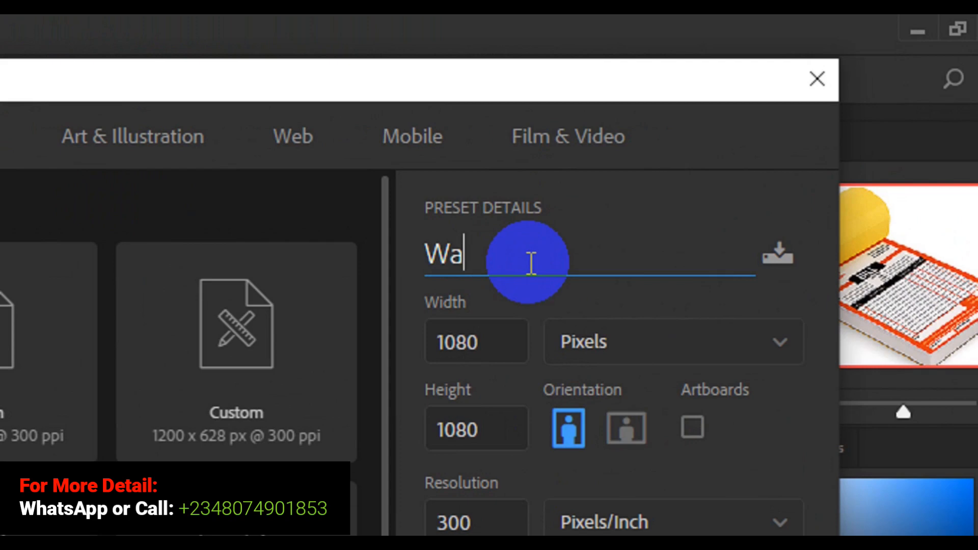
{"action": "type", "text": "ll"}
{"action": "type", "text": "Calendar"}
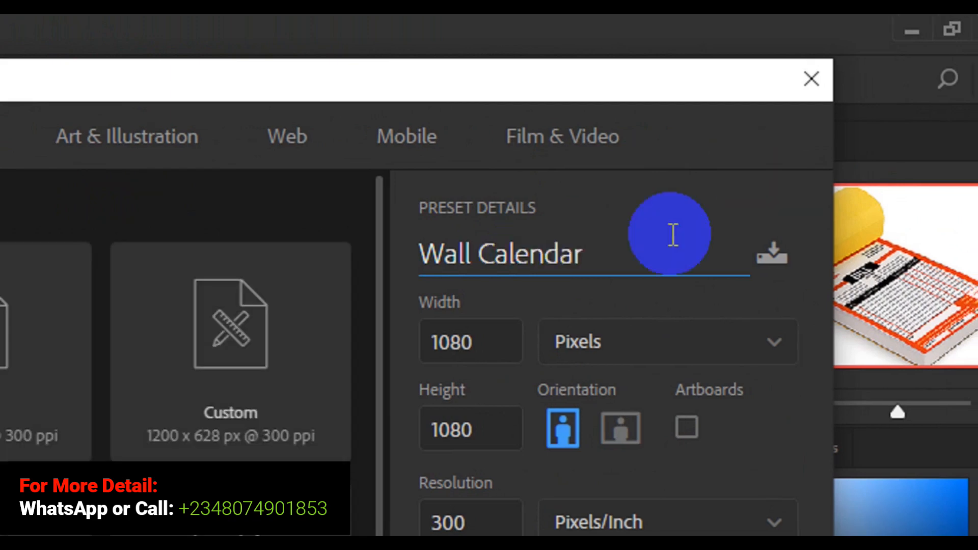
{"action": "left_click", "coordinate": [634, 266]}
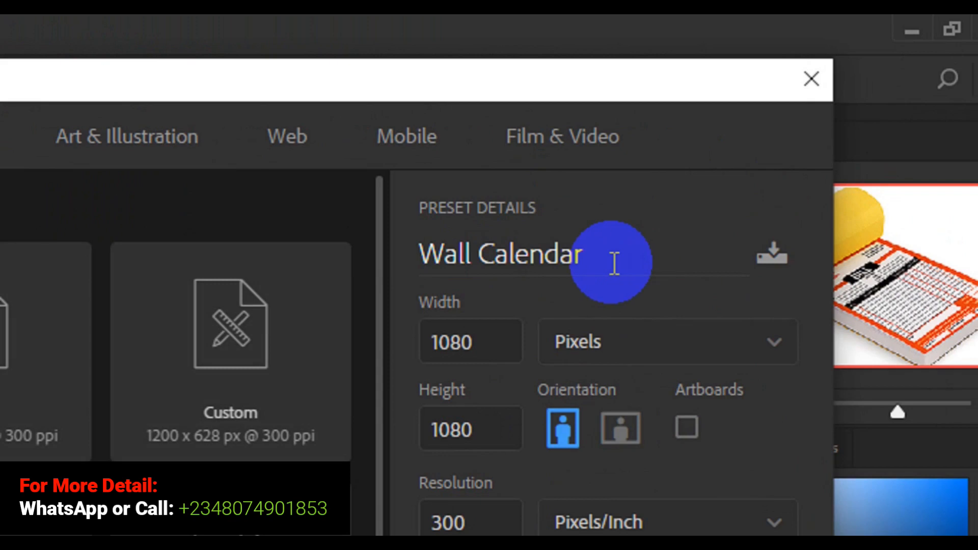
{"action": "left_click", "coordinate": [614, 264]}
{"action": "left_click", "coordinate": [614, 263]}
{"action": "type", "text": "Des"}
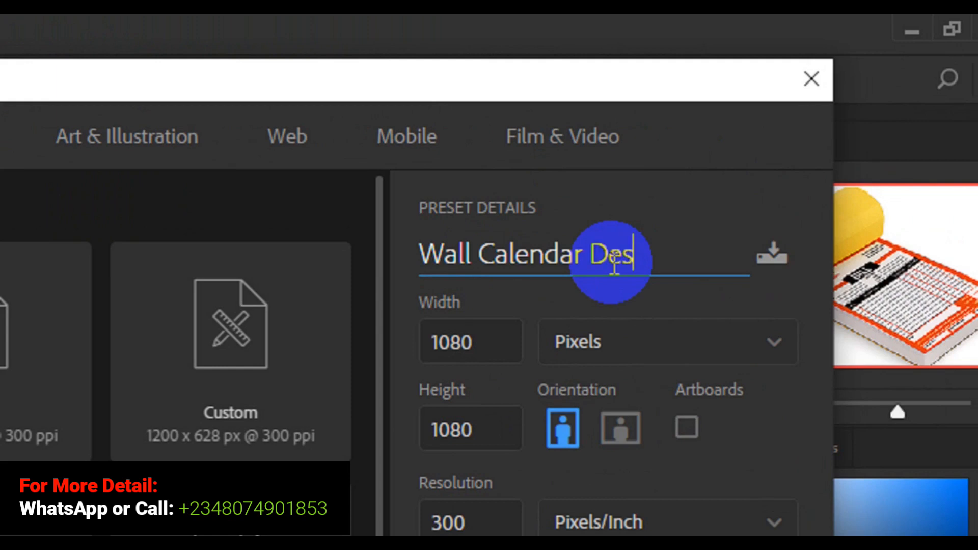
{"action": "type", "text": "ign"}
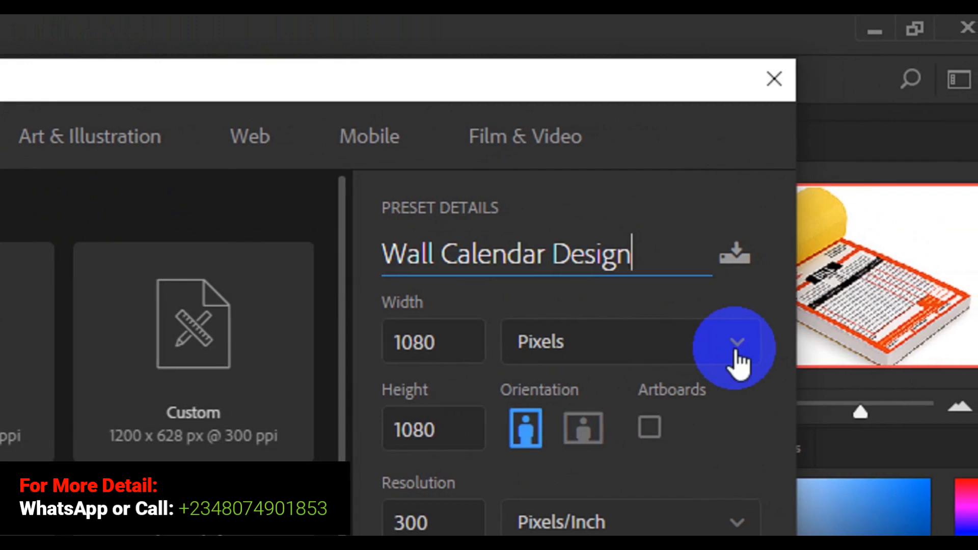
Step: Set the new document's units to inches, with a width of 11.693 and a height of 16.535
{"action": "left_click", "coordinate": [739, 356]}
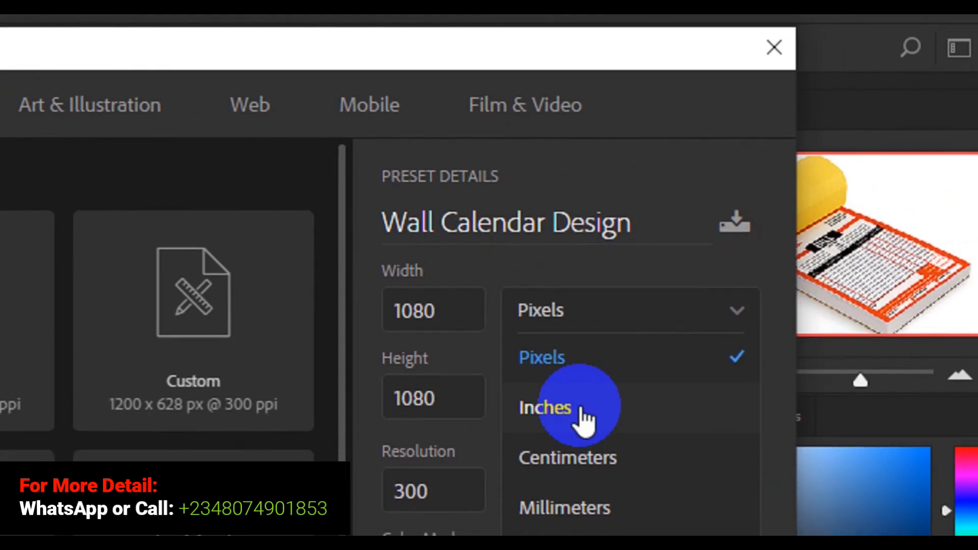
{"action": "left_click", "coordinate": [585, 416]}
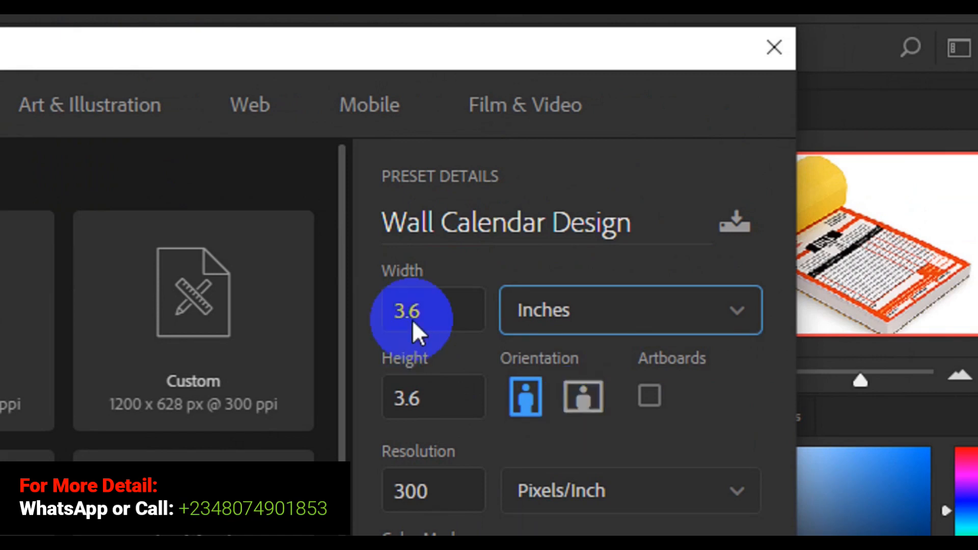
{"action": "left_click", "coordinate": [428, 315]}
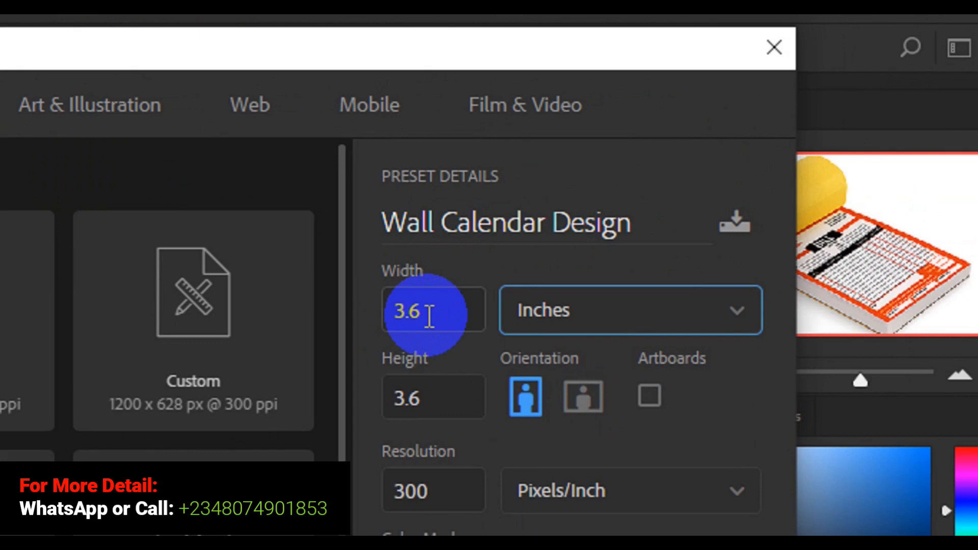
{"action": "double_click", "coordinate": [429, 316]}
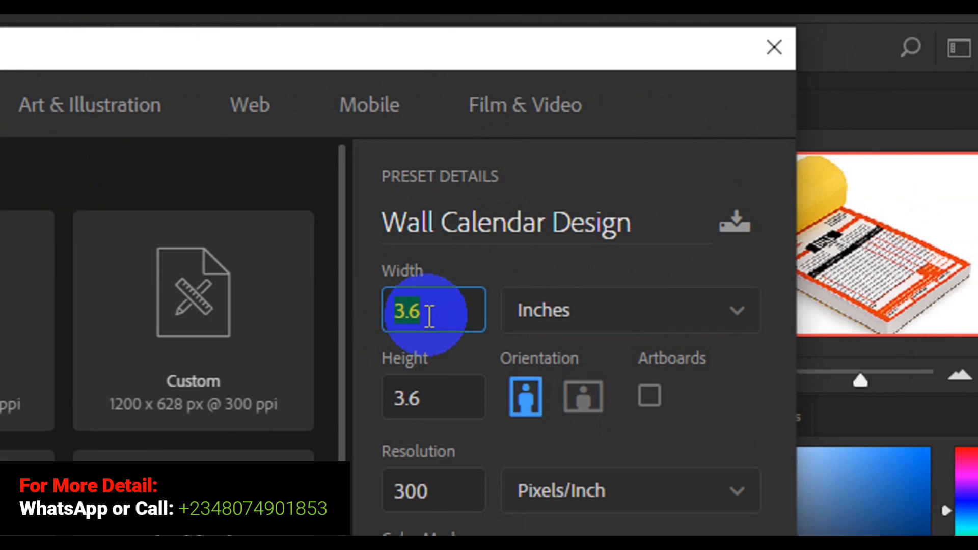
{"action": "type", "text": "11"}
{"action": "type", "text": ".693"}
{"action": "left_click", "coordinate": [423, 399]}
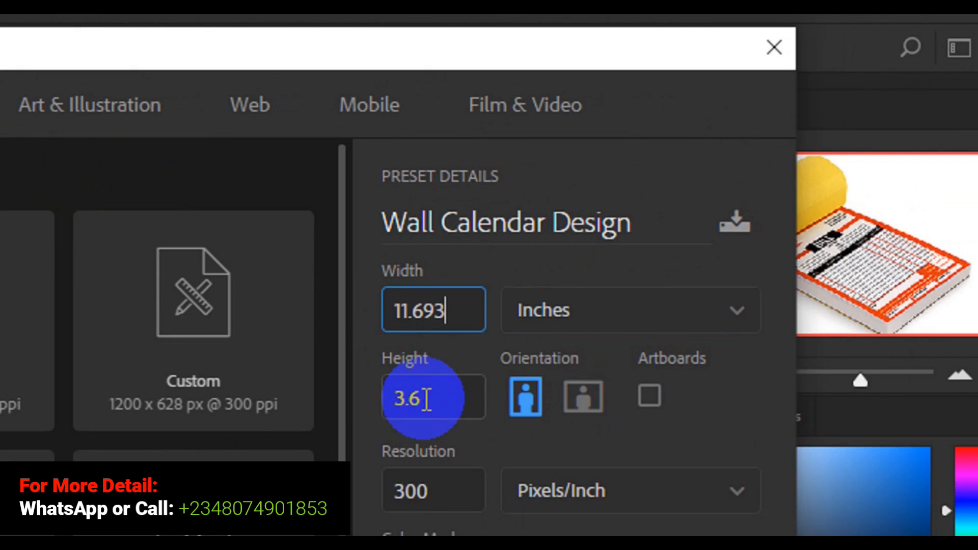
{"action": "left_click", "coordinate": [425, 399]}
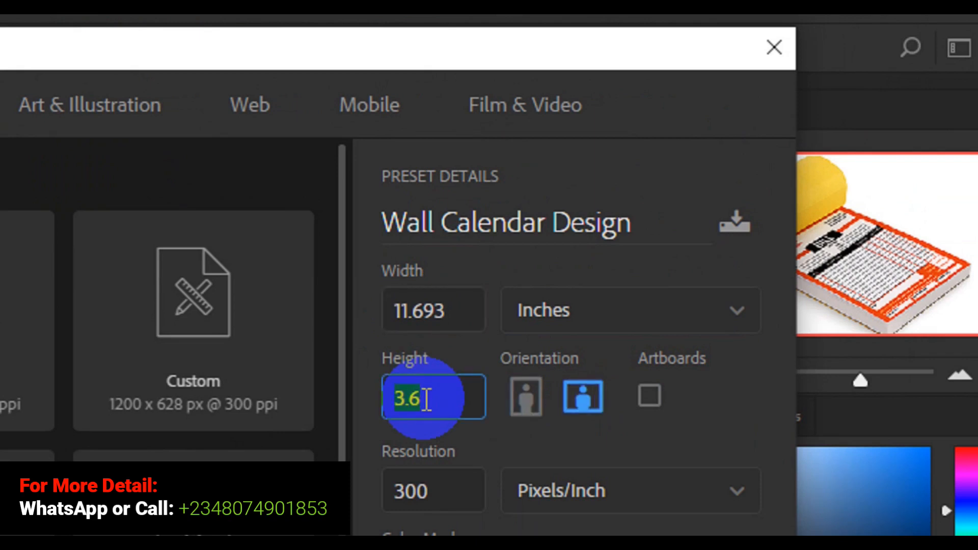
{"action": "type", "text": "16.535"}
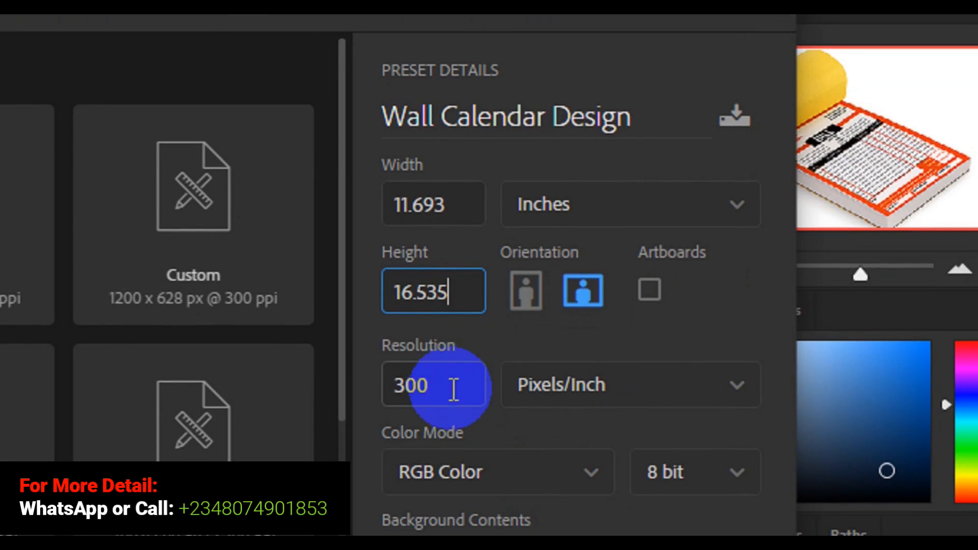
Step: Set the color mode to CMYK Color and create the document
{"action": "left_click", "coordinate": [452, 386]}
{"action": "left_click", "coordinate": [592, 474]}
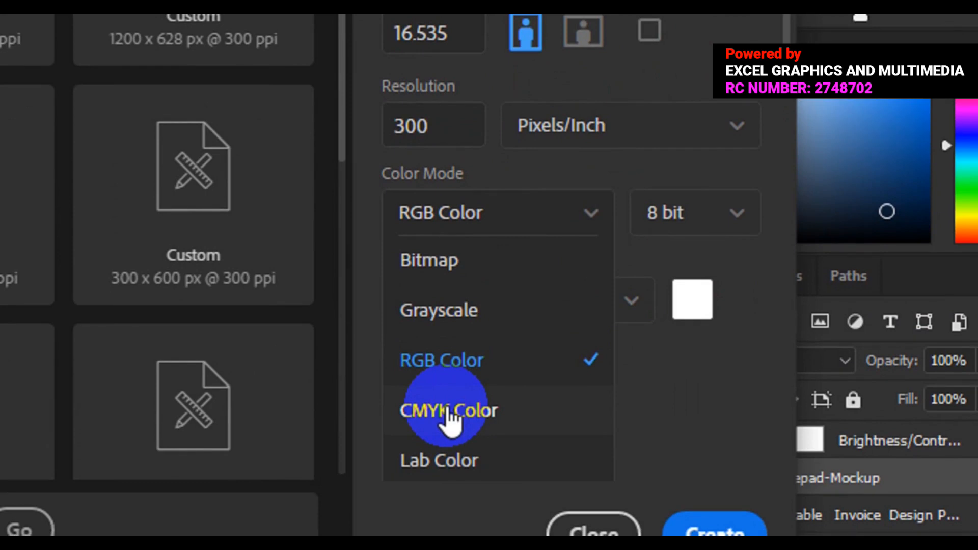
{"action": "left_click", "coordinate": [448, 410]}
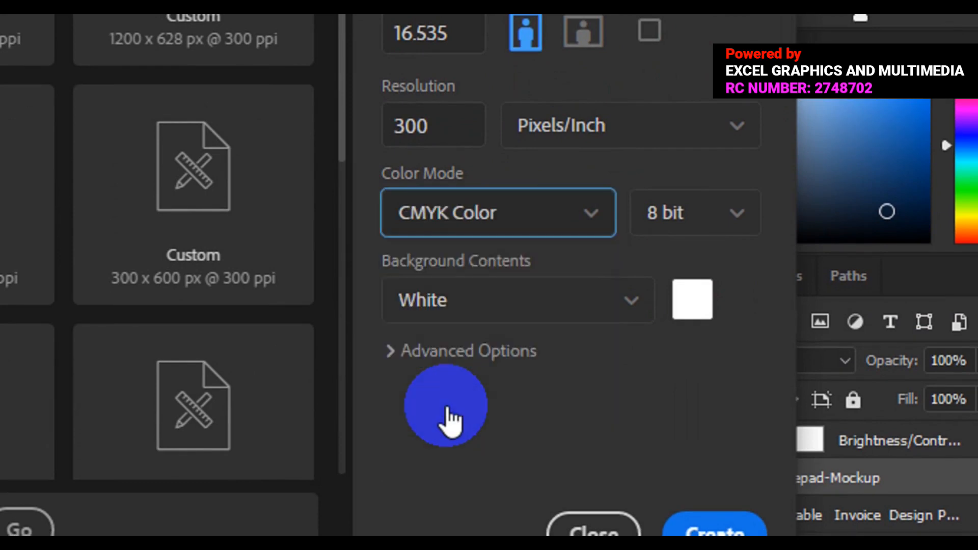
{"action": "left_click", "coordinate": [703, 527]}
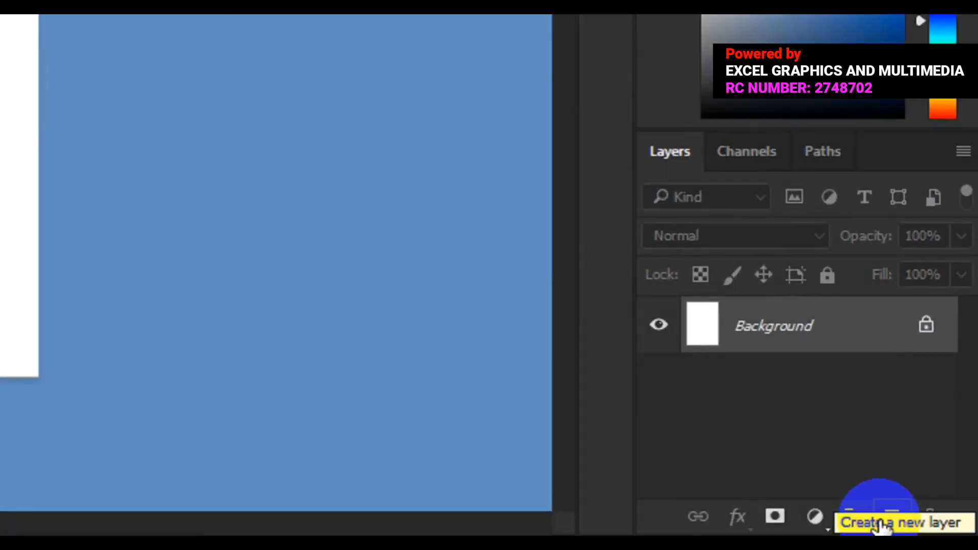
Step: Add a new layer and set up the Rectangle tool with no stroke
{"action": "left_click", "coordinate": [879, 524]}
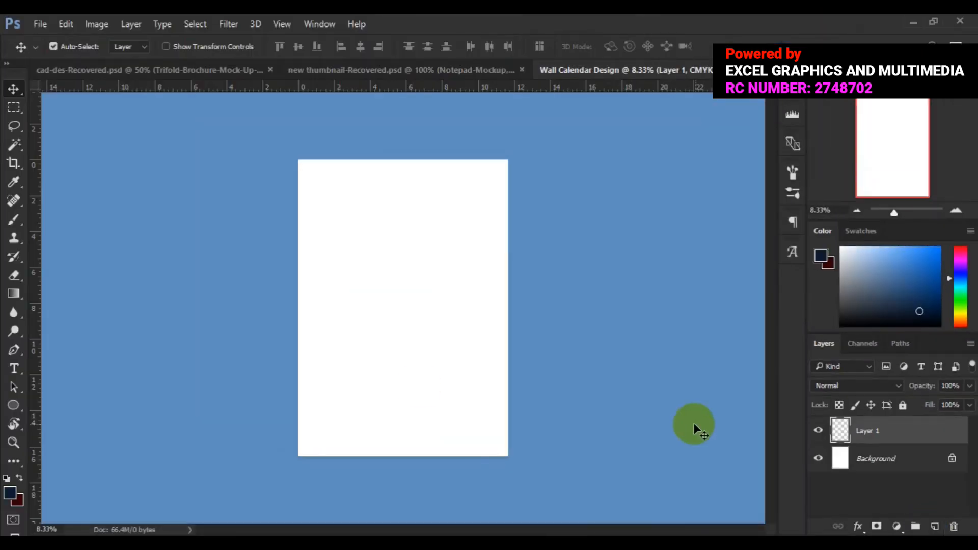
{"action": "left_click", "coordinate": [13, 406]}
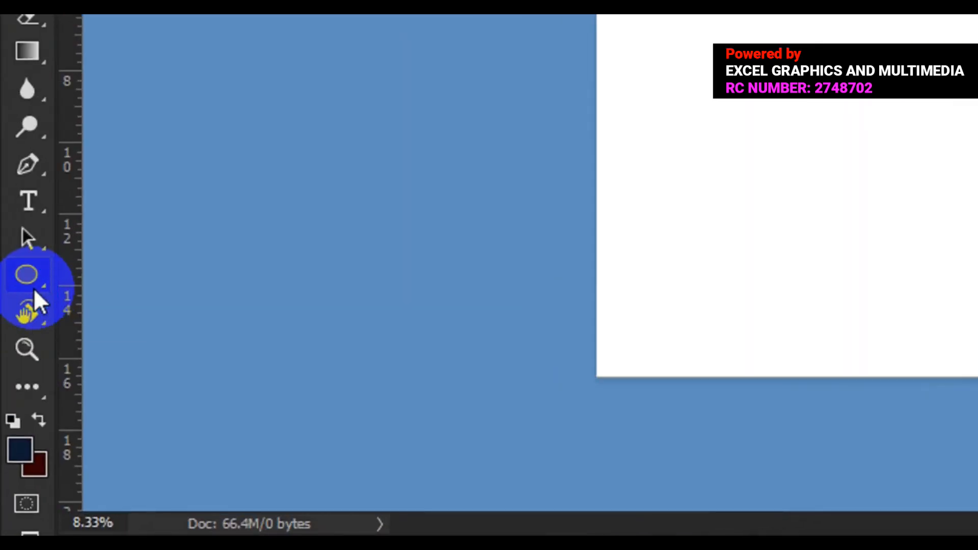
{"action": "left_click", "coordinate": [34, 289]}
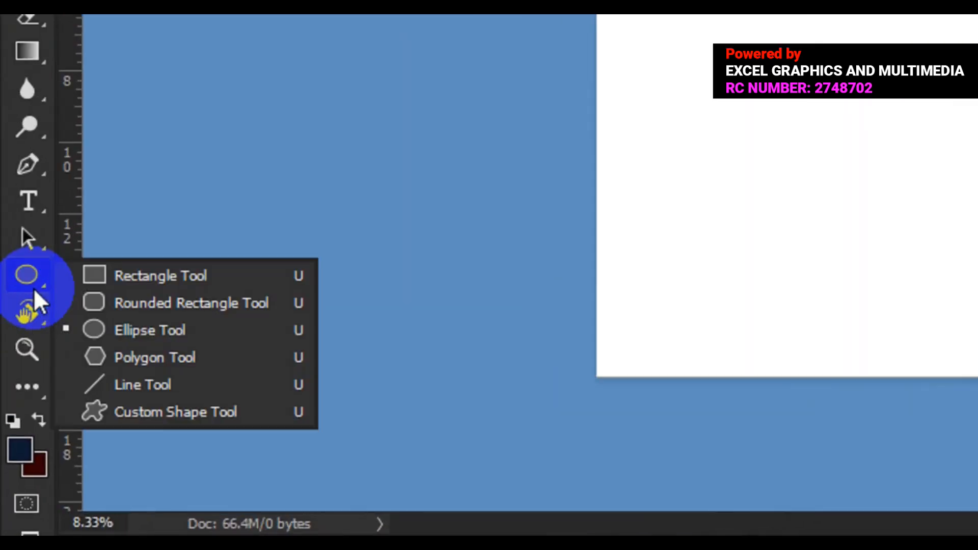
{"action": "left_click", "coordinate": [175, 277]}
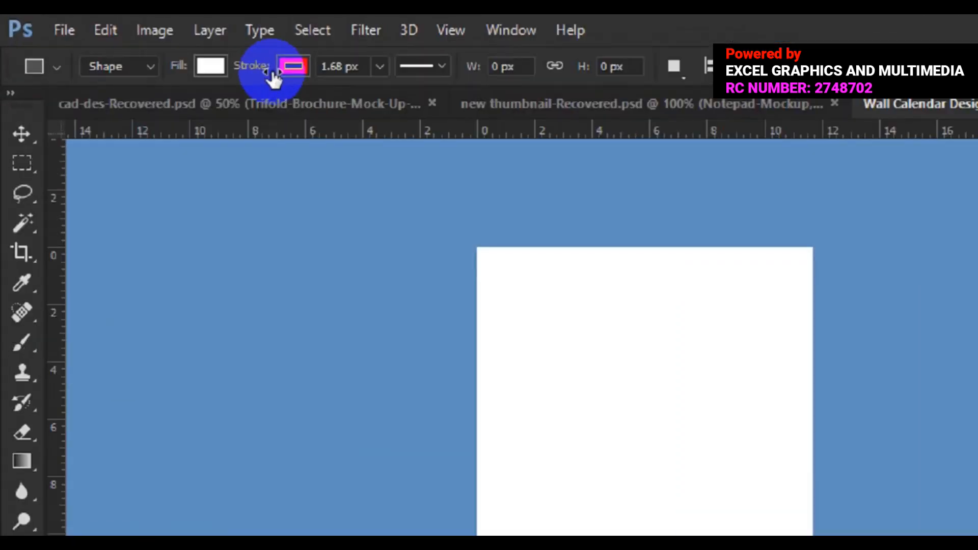
{"action": "left_click", "coordinate": [355, 88]}
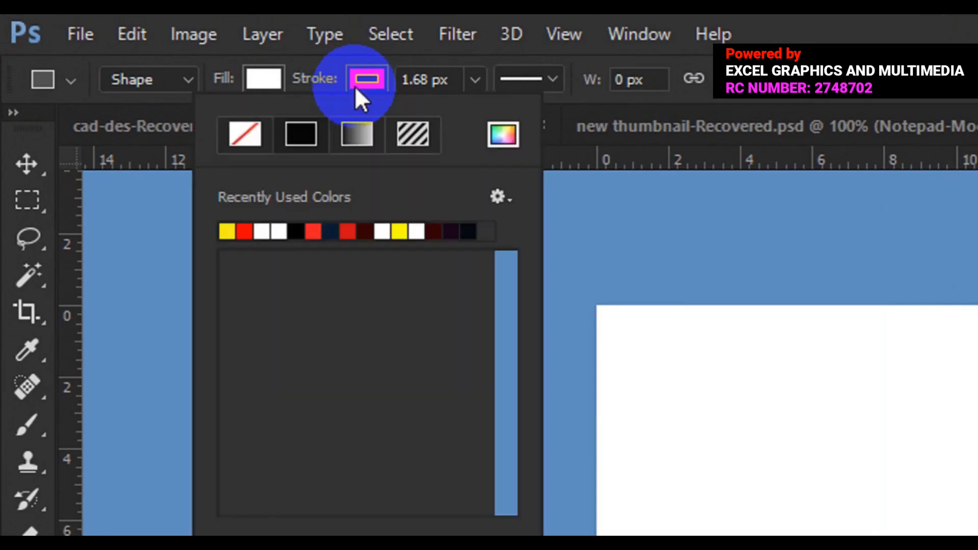
{"action": "left_click", "coordinate": [254, 134]}
{"action": "left_click", "coordinate": [253, 133]}
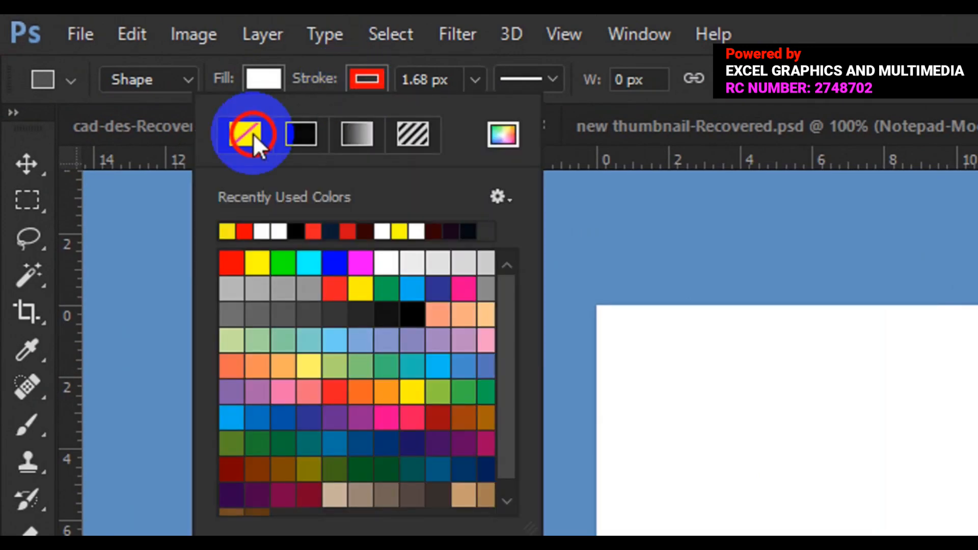
Step: Set the Rectangle tool's fill to solid black
{"action": "left_click", "coordinate": [262, 84]}
{"action": "left_click", "coordinate": [263, 84]}
{"action": "left_click", "coordinate": [262, 84]}
{"action": "left_click", "coordinate": [263, 84]}
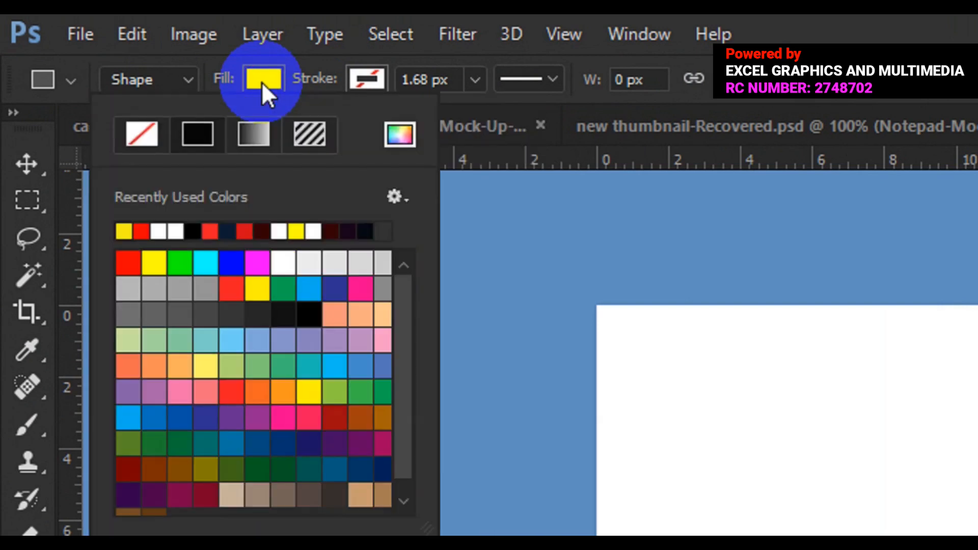
{"action": "left_click", "coordinate": [198, 134]}
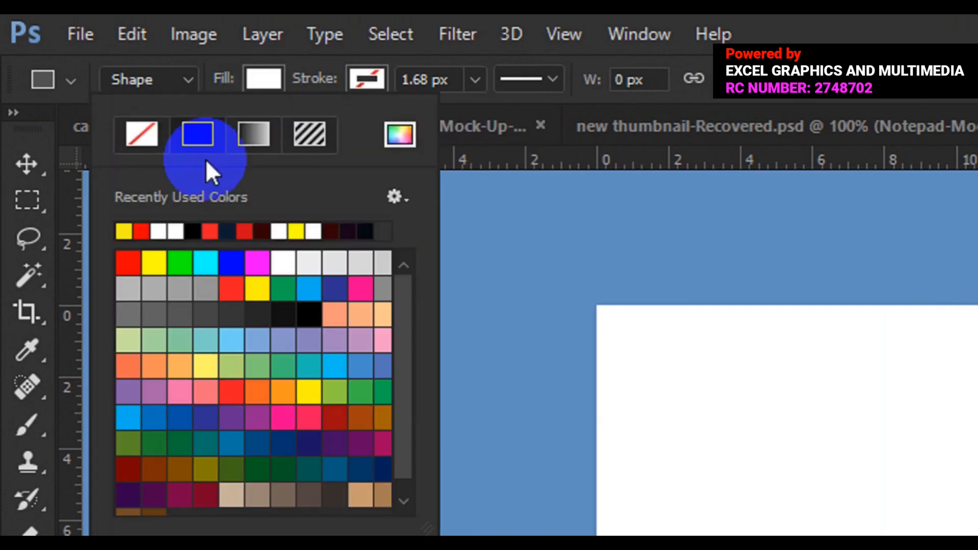
{"action": "left_click", "coordinate": [194, 231]}
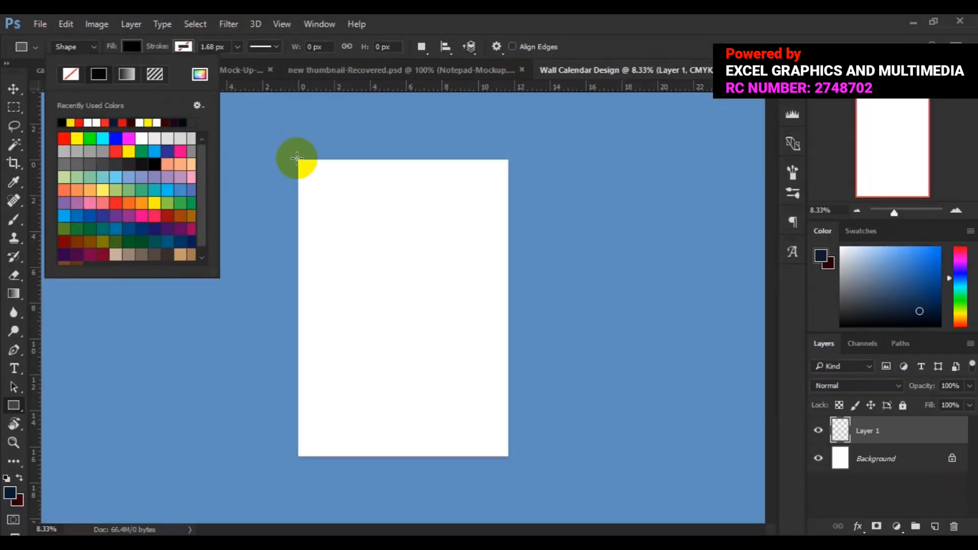
Step: Draw a black bar about 3592 by 240 px across the full width of the page's upper edge
{"action": "left_click", "coordinate": [297, 159]}
{"action": "left_click_drag", "start_coordinate": [297, 159], "coordinate": [512, 172]}
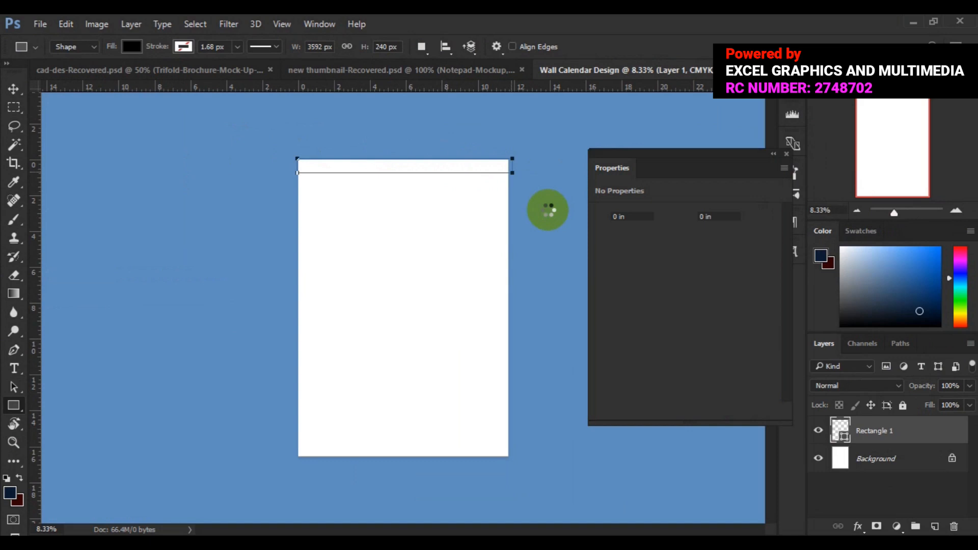
{"action": "left_click", "coordinate": [23, 107]}
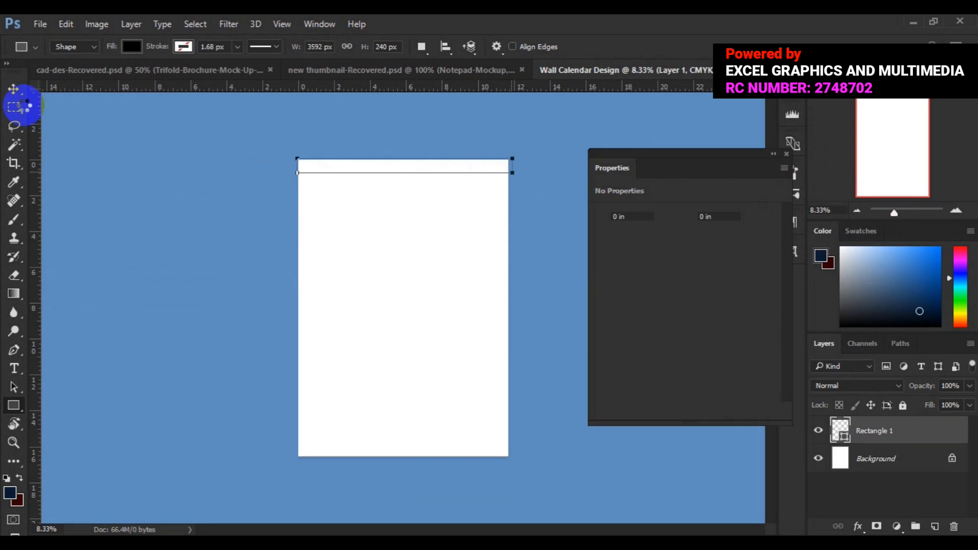
{"action": "left_click", "coordinate": [14, 91]}
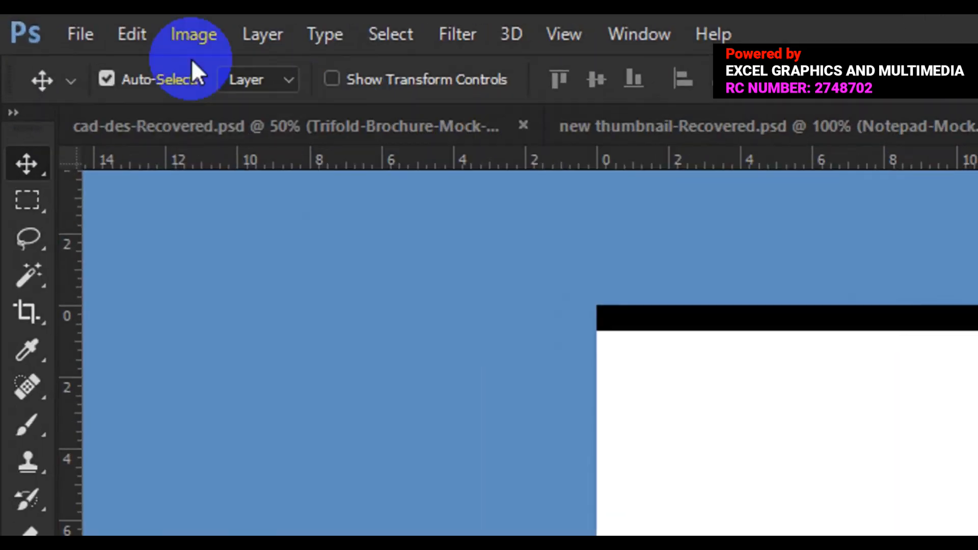
Step: Free Transform the upper black bar, extending its lower edge to a height of about 288 px
{"action": "left_click", "coordinate": [137, 42]}
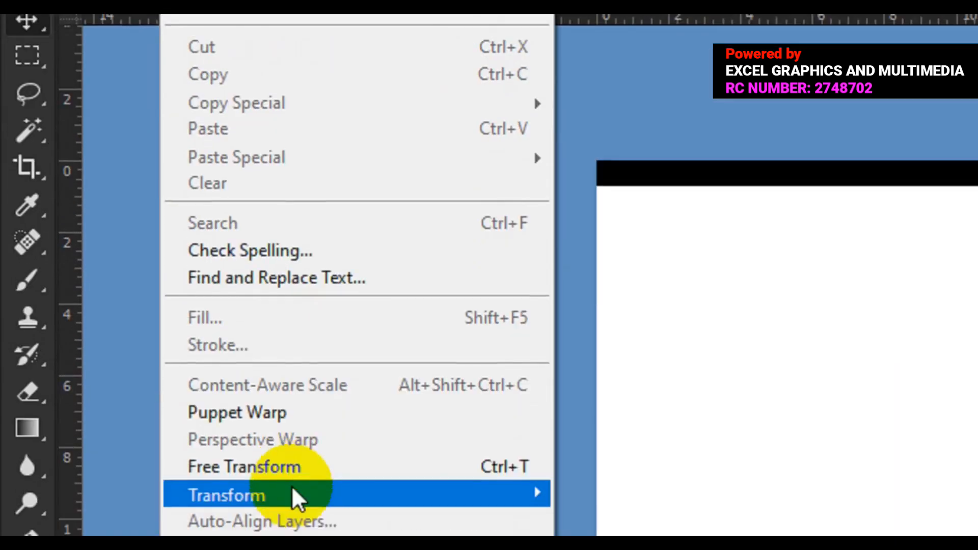
{"action": "left_click", "coordinate": [292, 467]}
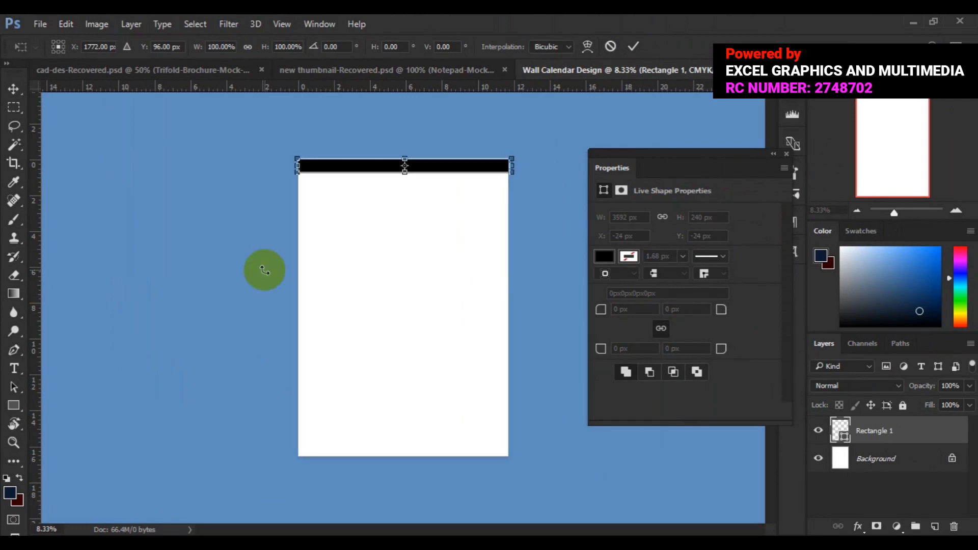
{"action": "left_click_drag", "start_coordinate": [406, 177], "coordinate": [407, 180]}
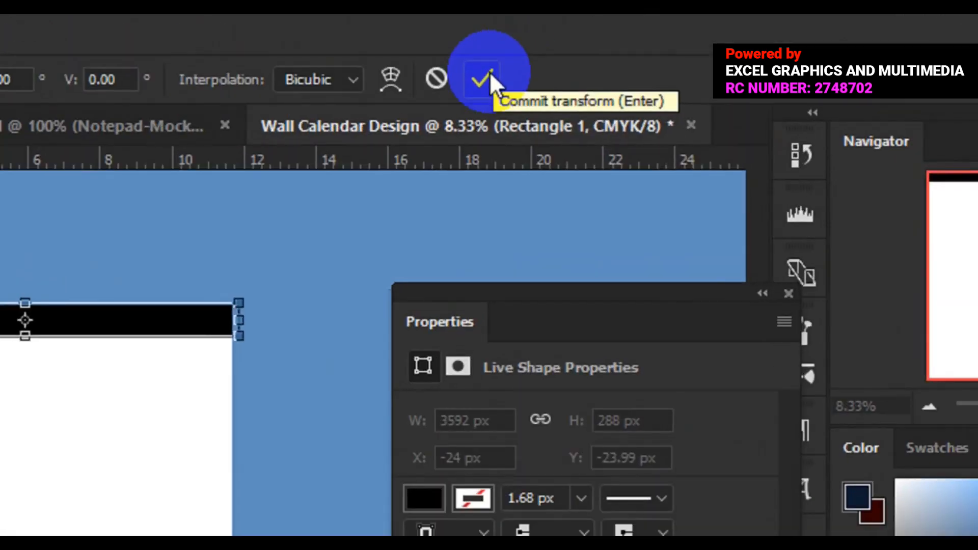
{"action": "left_click", "coordinate": [484, 78]}
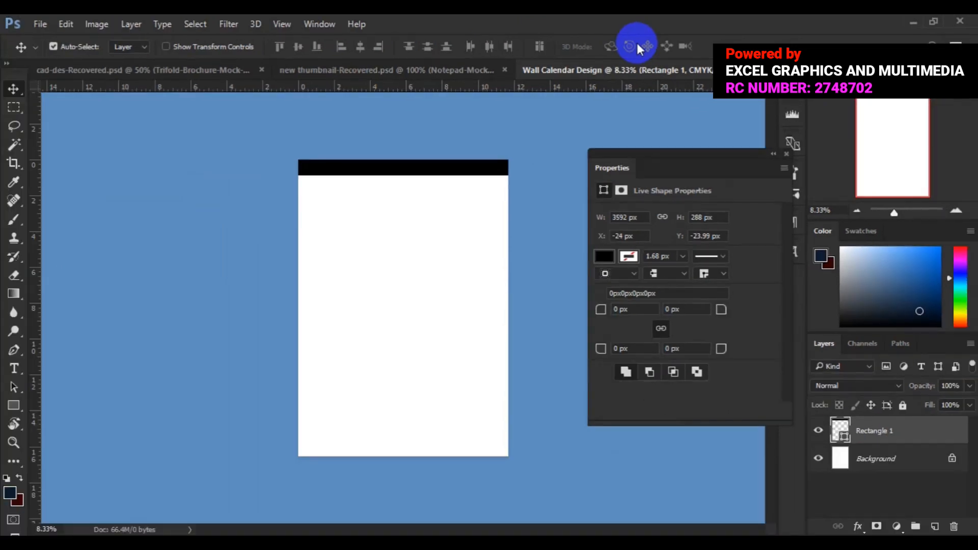
Step: Close the shape properties and place a copy of the black bar along the page's lower edge, partly off the page
{"action": "left_click", "coordinate": [786, 154]}
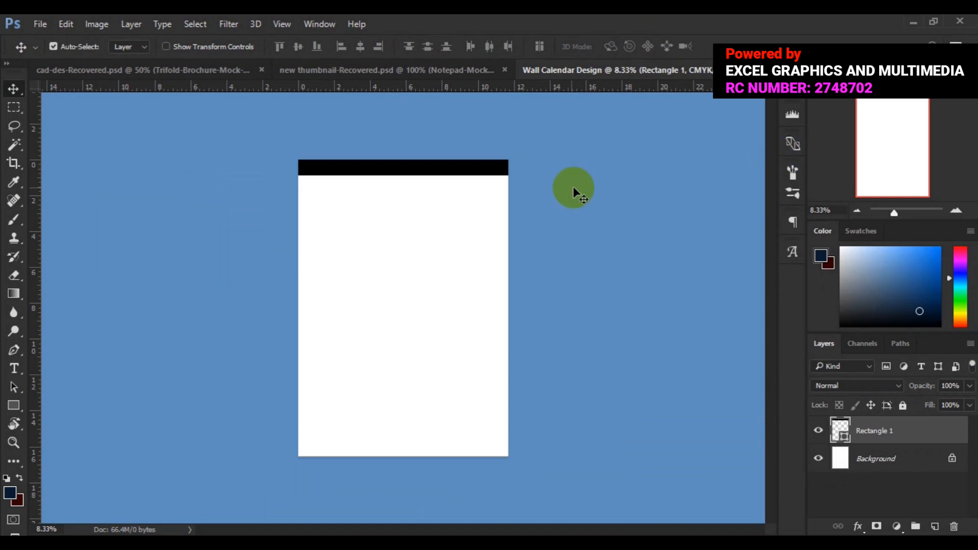
{"action": "left_click", "coordinate": [444, 167]}
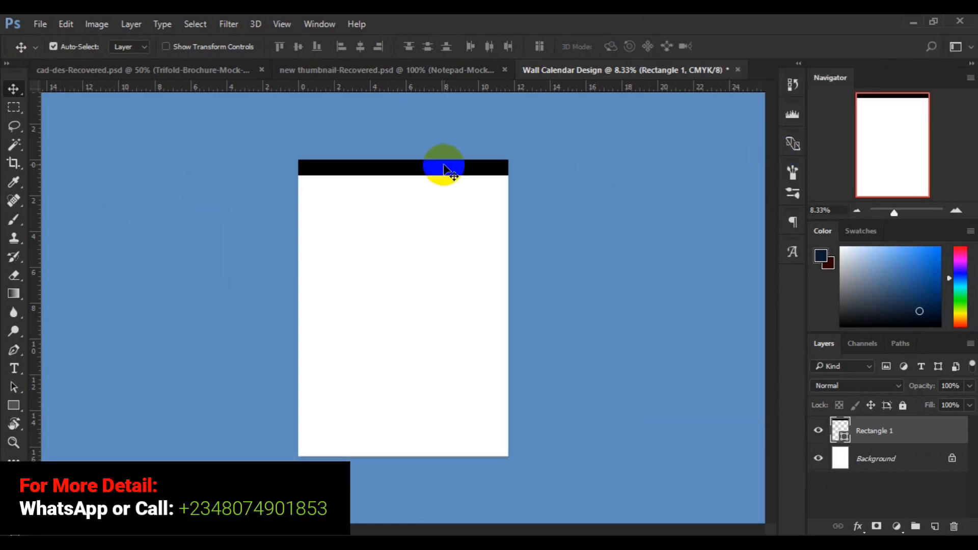
{"action": "left_click_drag", "start_coordinate": [439, 170], "coordinate": [439, 455]}
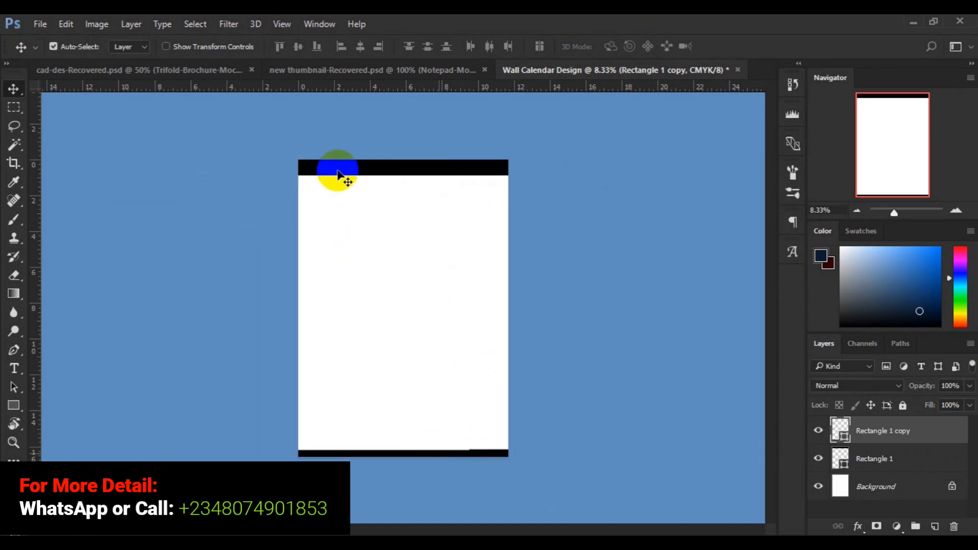
Step: Duplicate the upper bar's Rectangle 1 layer under the name "picture shape"
{"action": "left_click", "coordinate": [337, 172]}
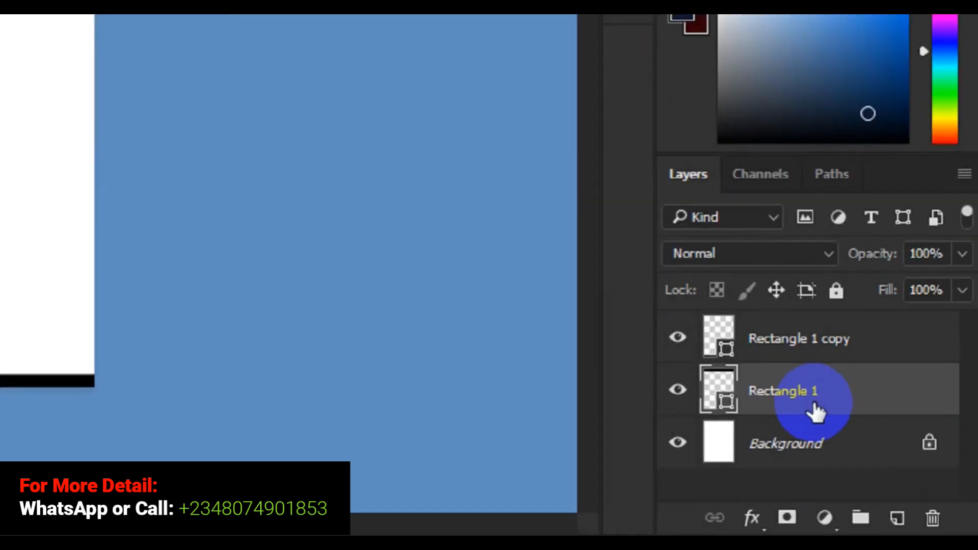
{"action": "left_click", "coordinate": [892, 469]}
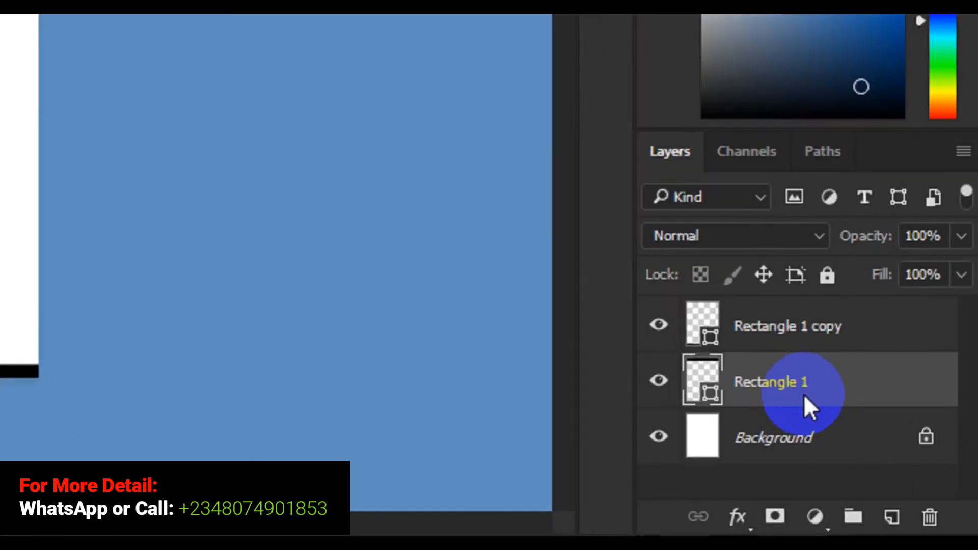
{"action": "right_click", "coordinate": [803, 397]}
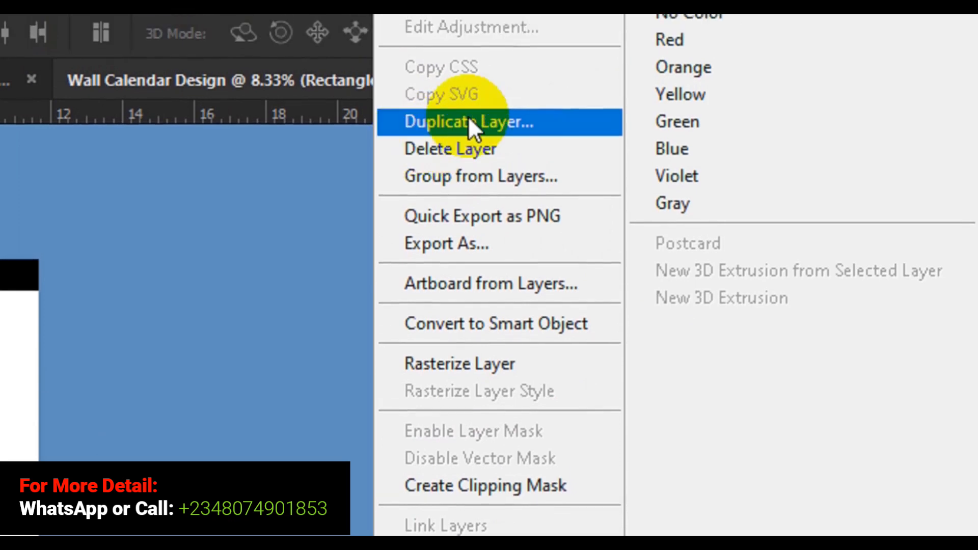
{"action": "left_click", "coordinate": [469, 123]}
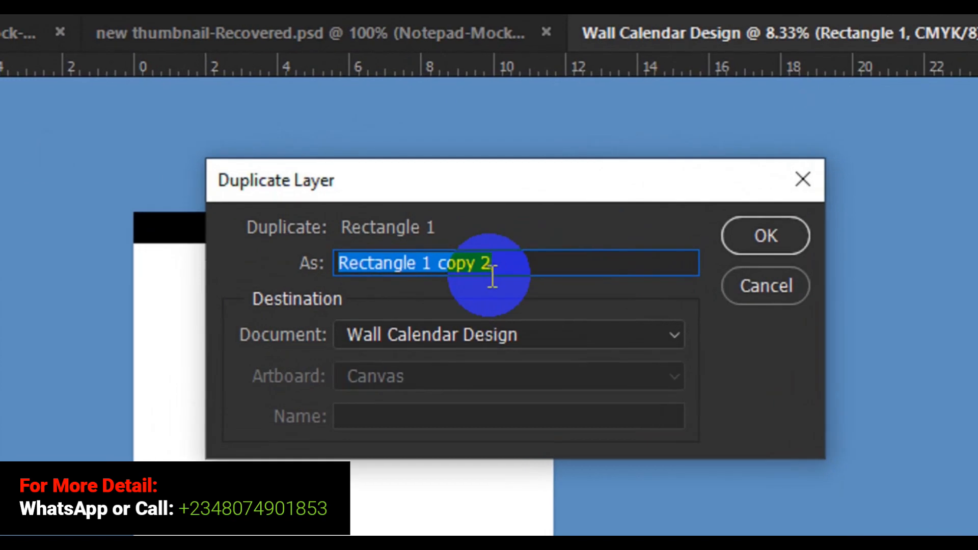
{"action": "type", "text": "picture shape"}
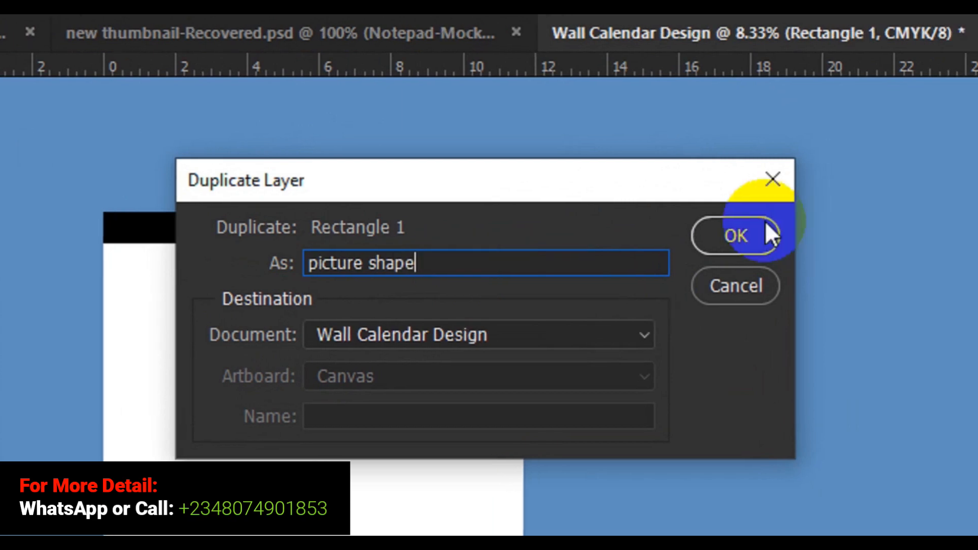
{"action": "left_click", "coordinate": [743, 235]}
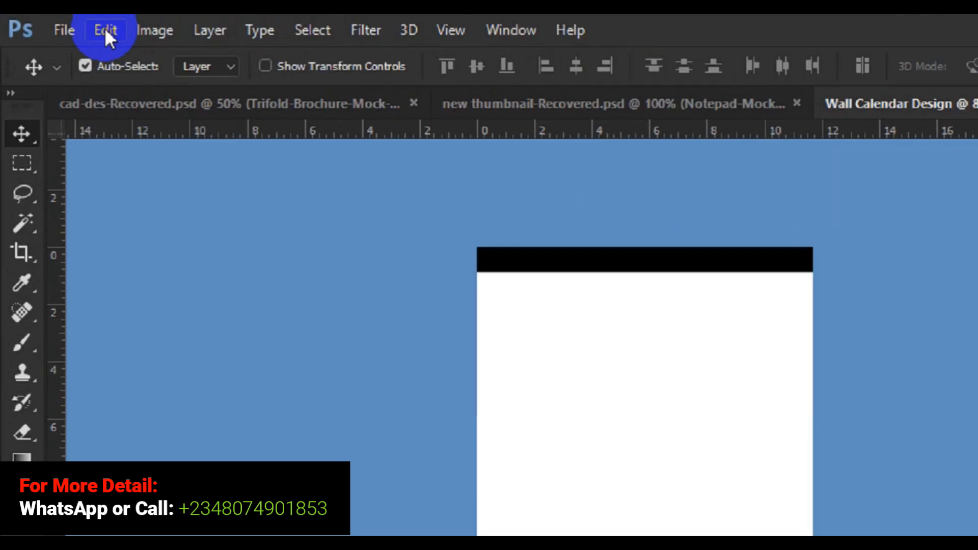
Step: Free Transform the picture shape downward to about 786% of its height, covering nearly the upper half of the page
{"action": "left_click", "coordinate": [125, 35]}
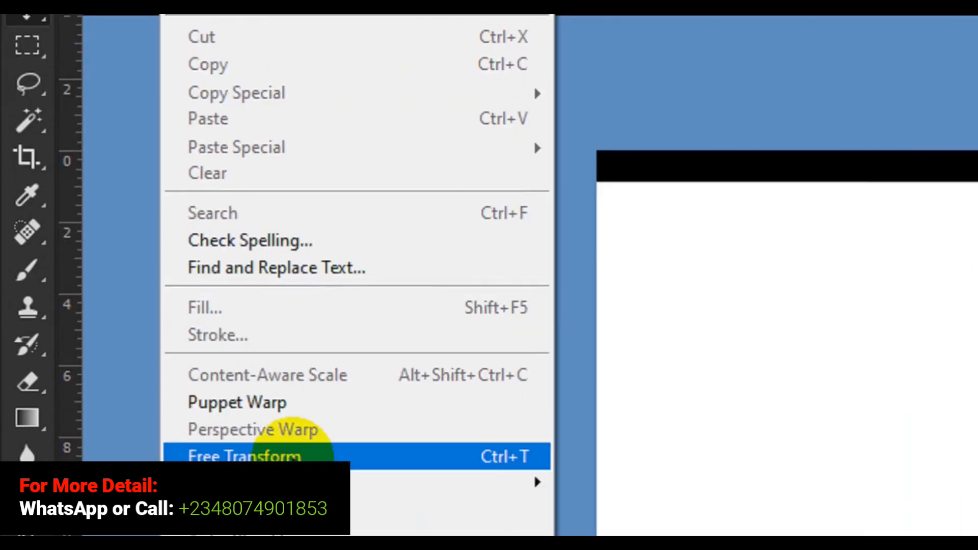
{"action": "left_click", "coordinate": [291, 436]}
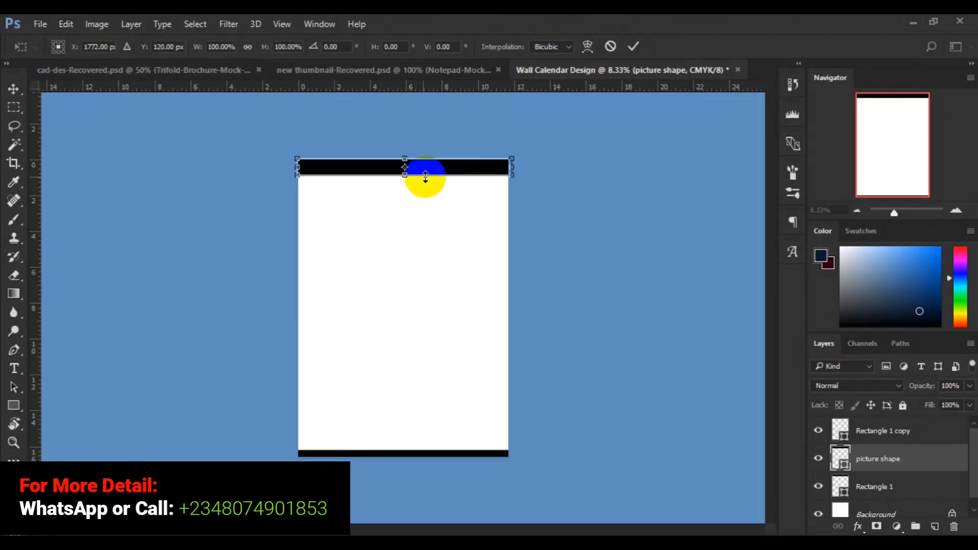
{"action": "left_click_drag", "start_coordinate": [409, 181], "coordinate": [408, 298]}
{"action": "left_click_drag", "start_coordinate": [408, 297], "coordinate": [407, 296]}
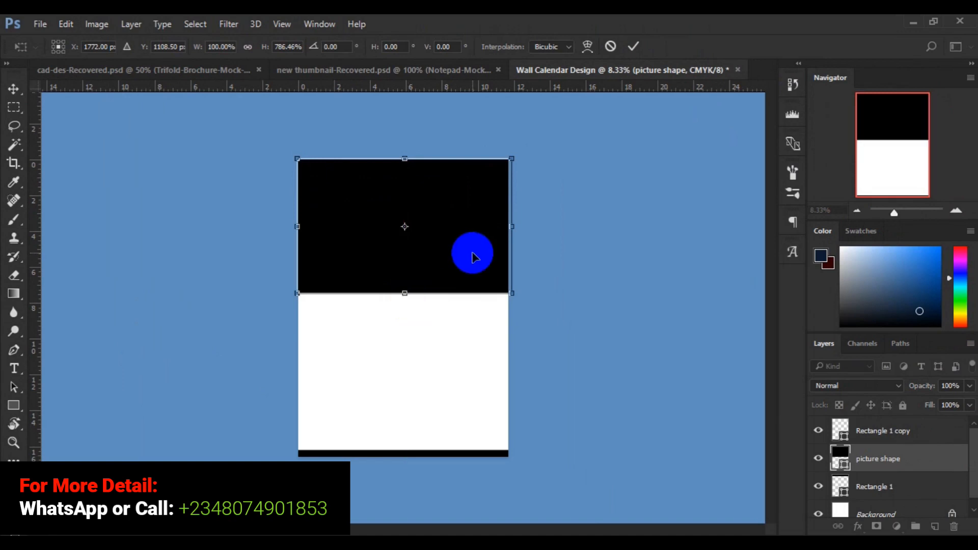
{"action": "left_click", "coordinate": [633, 47]}
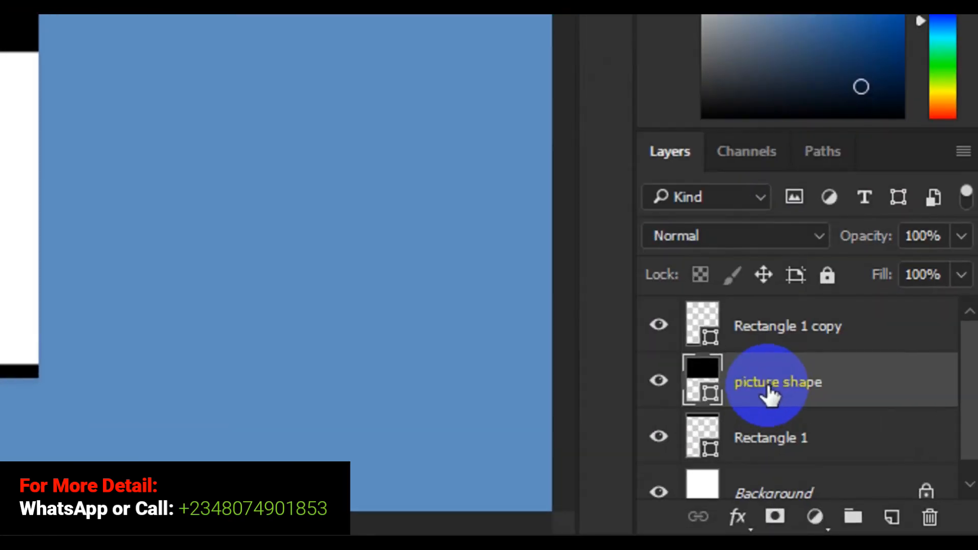
Step: Change the picture shape's fill to dark gray #444b48
{"action": "left_click", "coordinate": [711, 397]}
{"action": "double_click", "coordinate": [711, 397]}
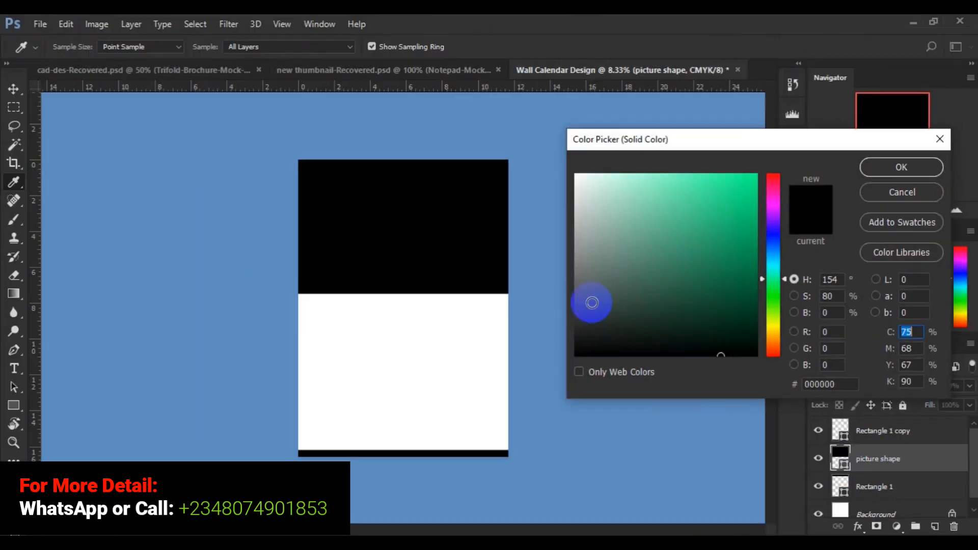
{"action": "left_click", "coordinate": [463, 225]}
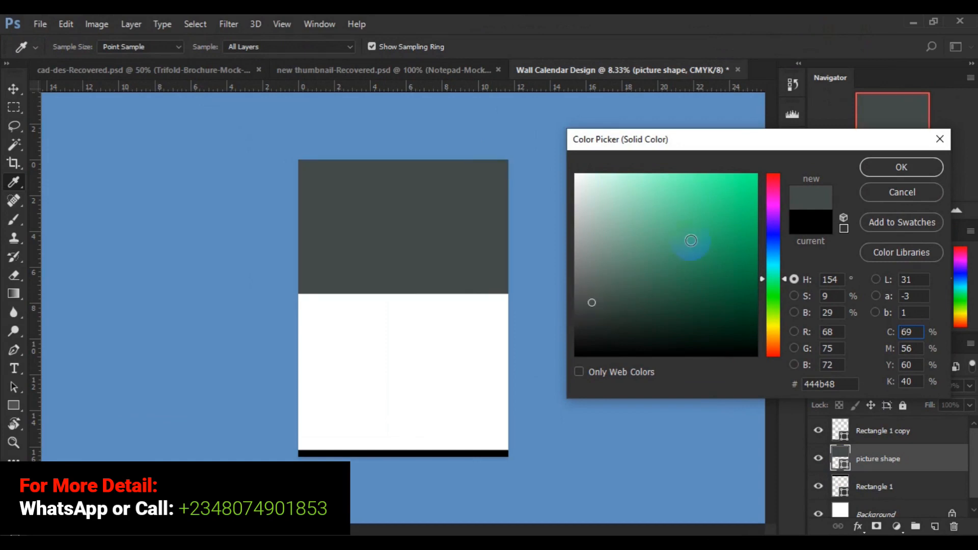
{"action": "left_click", "coordinate": [878, 170]}
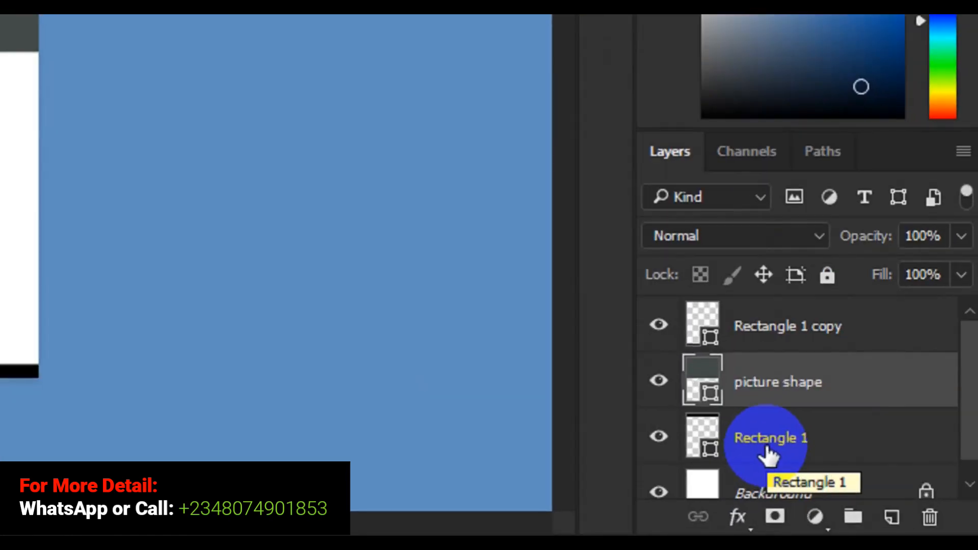
Step: Move the Rectangle 1 layer above the picture shape layer in the stacking order
{"action": "left_click", "coordinate": [872, 495]}
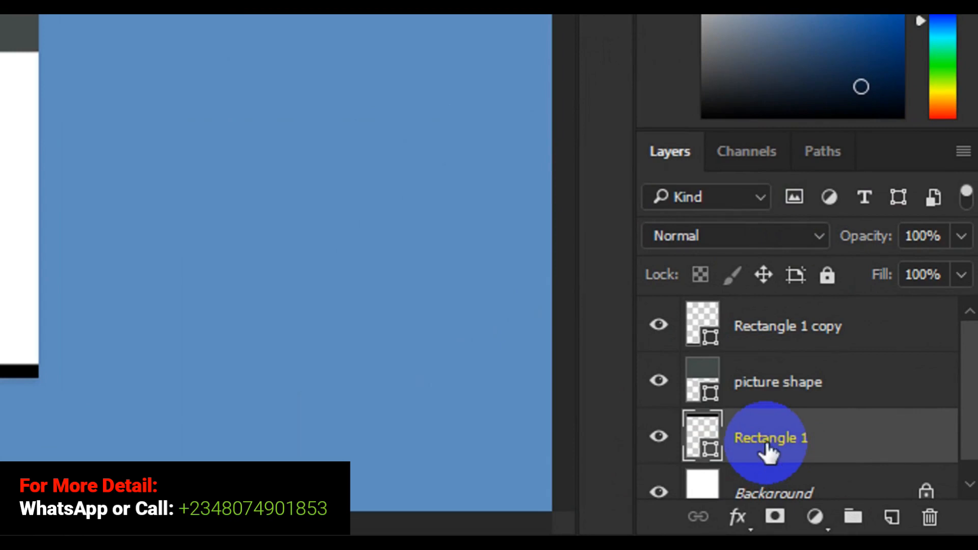
{"action": "left_click_drag", "start_coordinate": [766, 446], "coordinate": [765, 360]}
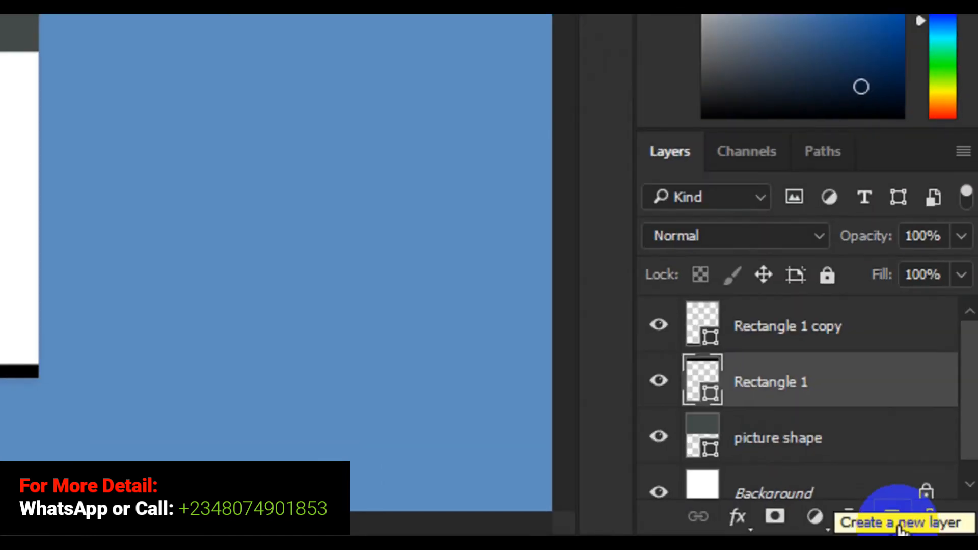
Step: On a new layer, draw an ellipse about 264 by 276 px over the middle of the upper bar and fill it white
{"action": "left_click", "coordinate": [899, 528]}
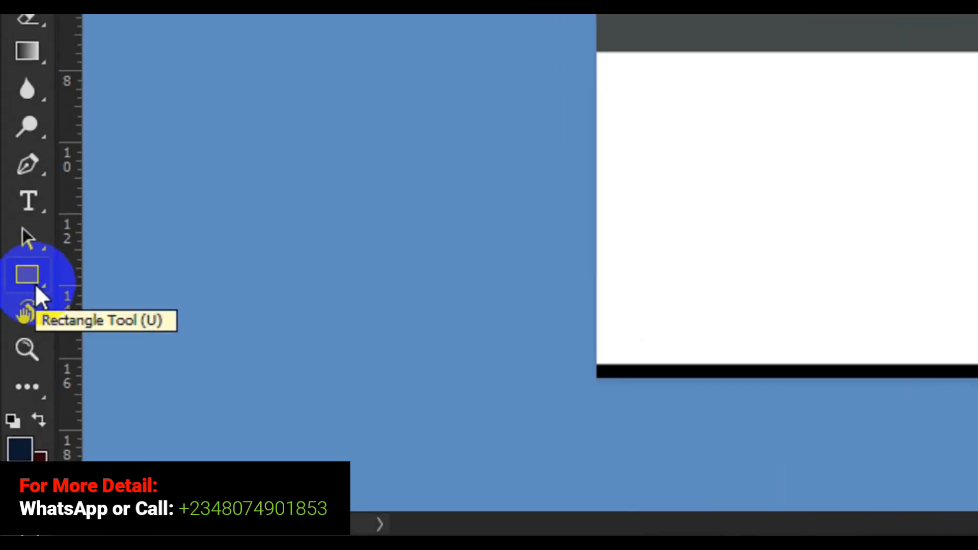
{"action": "left_click_drag", "start_coordinate": [35, 283], "coordinate": [147, 331]}
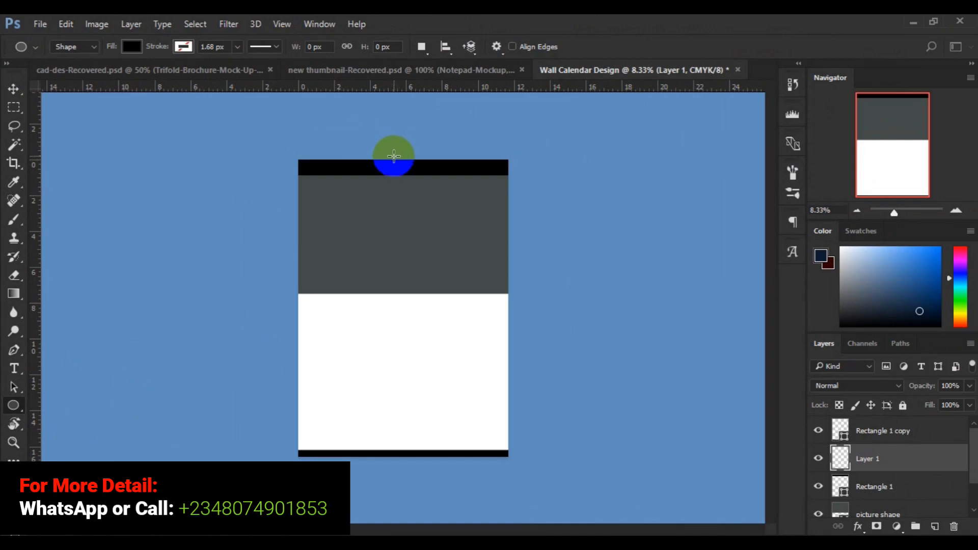
{"action": "mouse_move", "coordinate": [394, 155]}
{"action": "left_mouse_down"}
{"action": "mouse_move", "coordinate": [411, 182]}
{"action": "mouse_move", "coordinate": [410, 172]}
{"action": "left_mouse_up"}
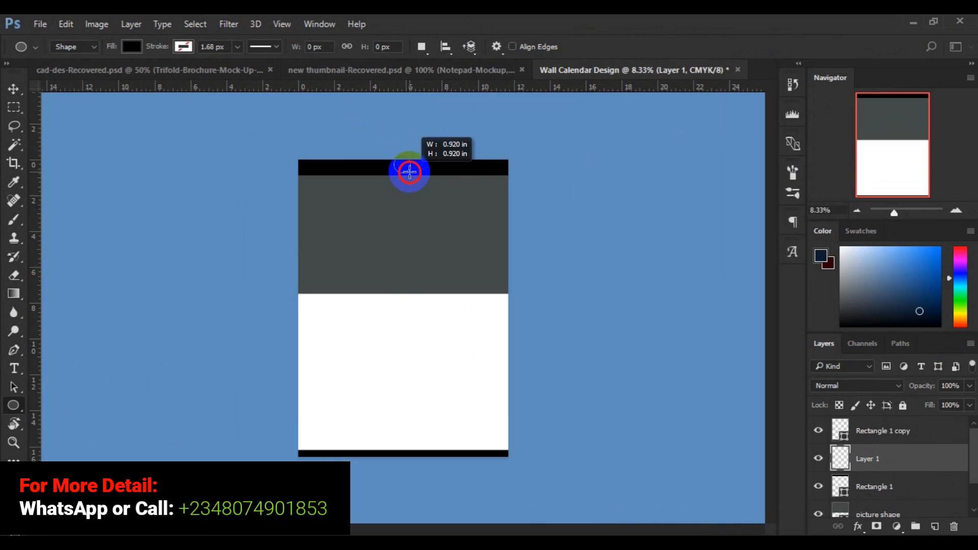
{"action": "key", "text": "alt"}
{"action": "left_click_drag", "start_coordinate": [409, 172], "coordinate": [409, 171]}
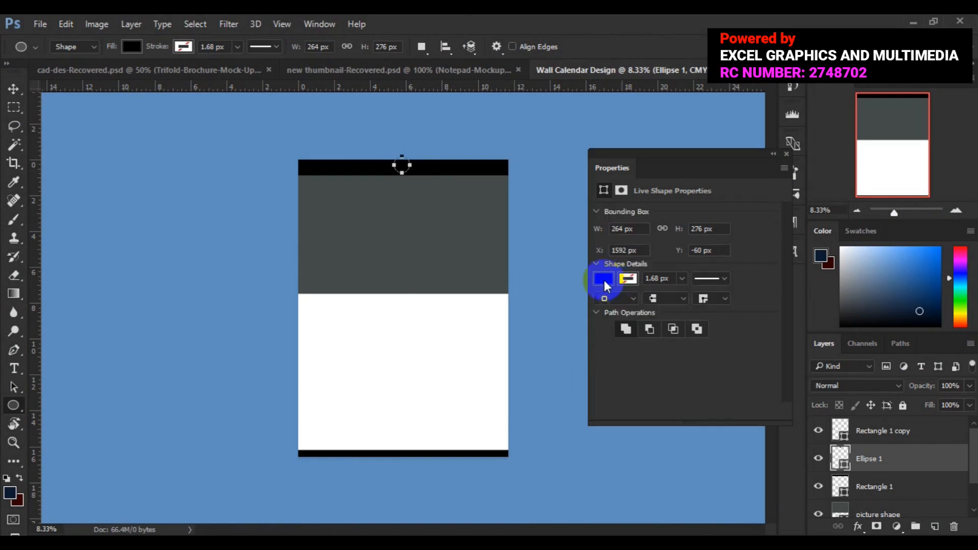
{"action": "left_click", "coordinate": [603, 279]}
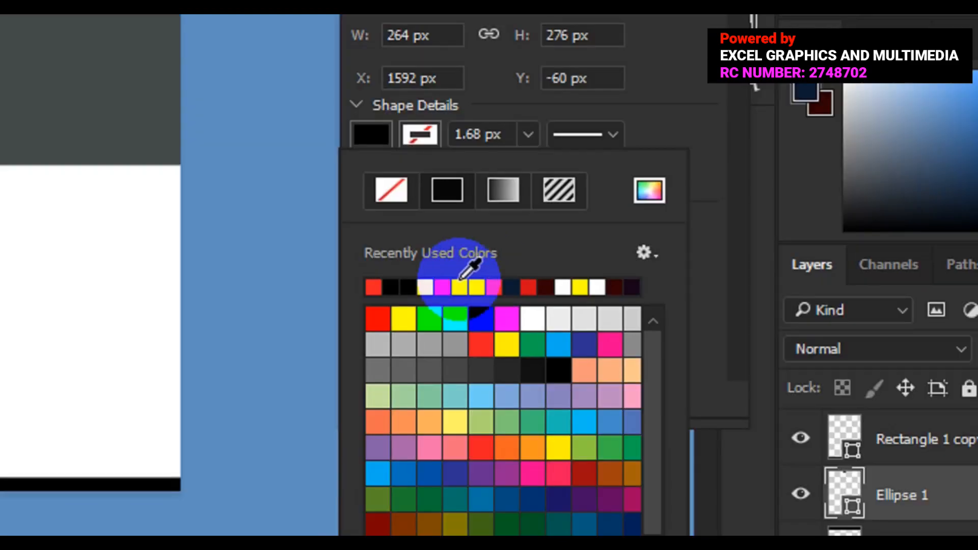
{"action": "left_click", "coordinate": [458, 284]}
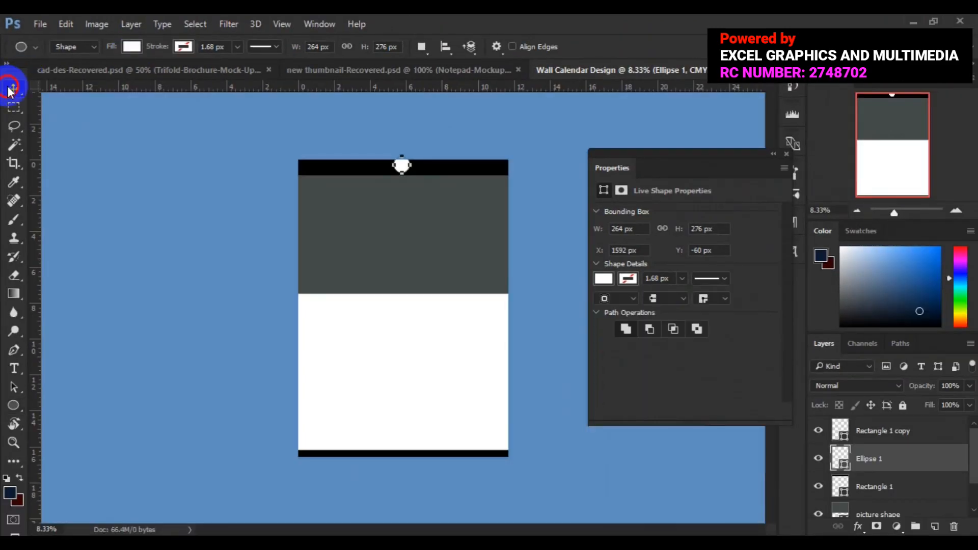
Step: Make the white circle the active layer and select the entire canvas as the alignment reference
{"action": "left_click", "coordinate": [11, 89]}
{"action": "left_click", "coordinate": [401, 164]}
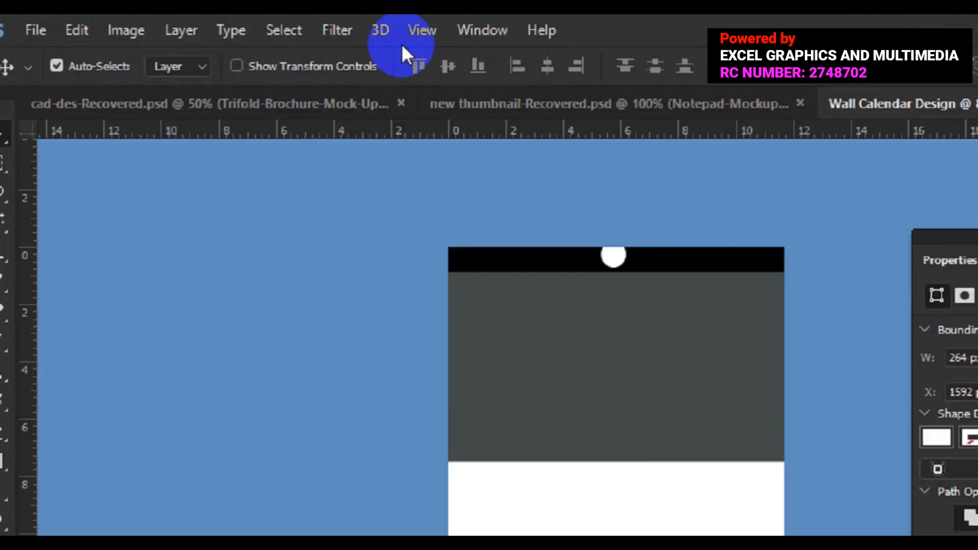
{"action": "left_click", "coordinate": [293, 35]}
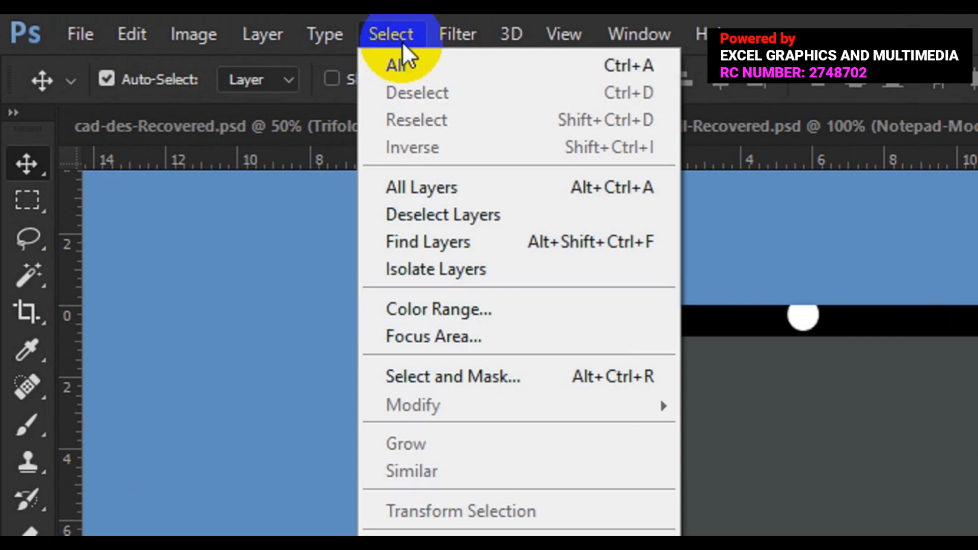
{"action": "left_click", "coordinate": [428, 70]}
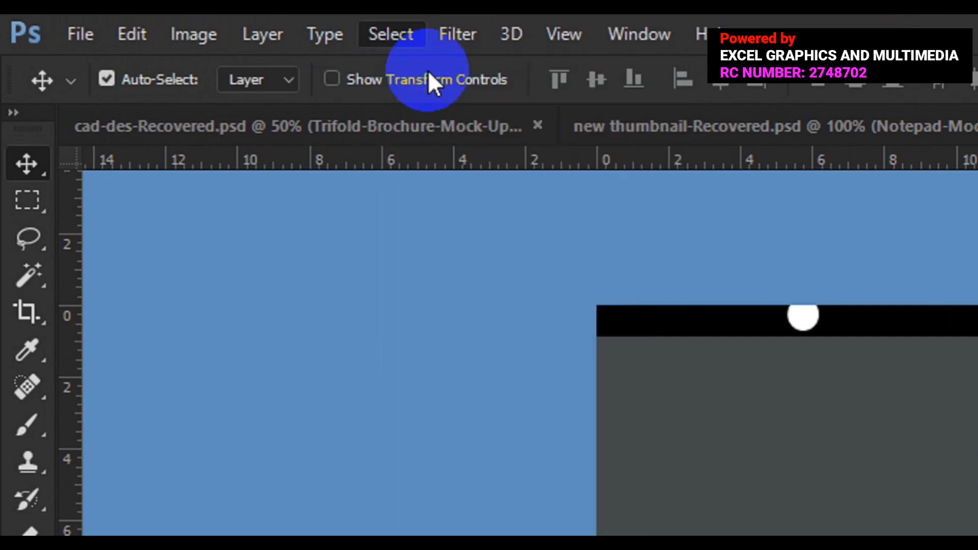
{"action": "left_click", "coordinate": [597, 74]}
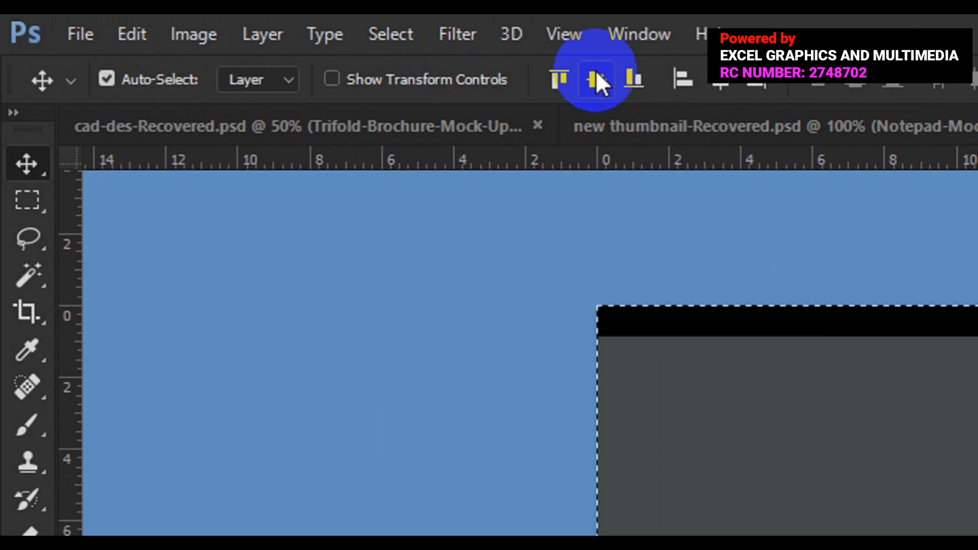
{"action": "key", "text": "ctrl"}
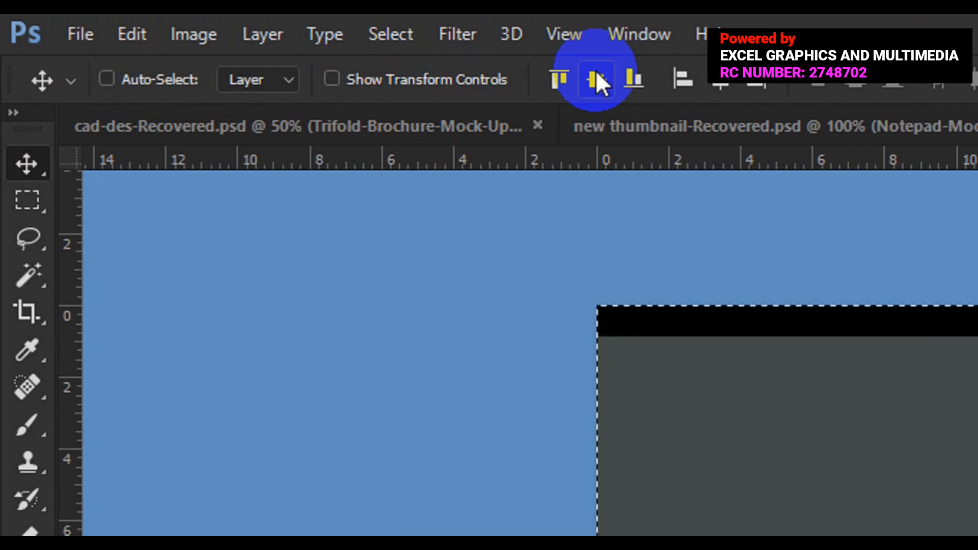
{"action": "key", "text": "ctrl+z"}
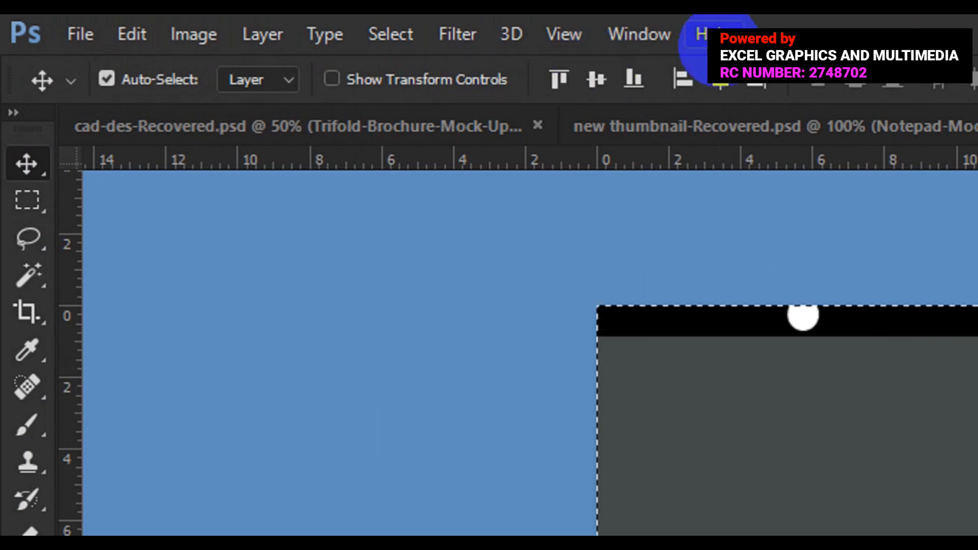
Step: Center the white circle horizontally on the page
{"action": "left_click", "coordinate": [720, 82]}
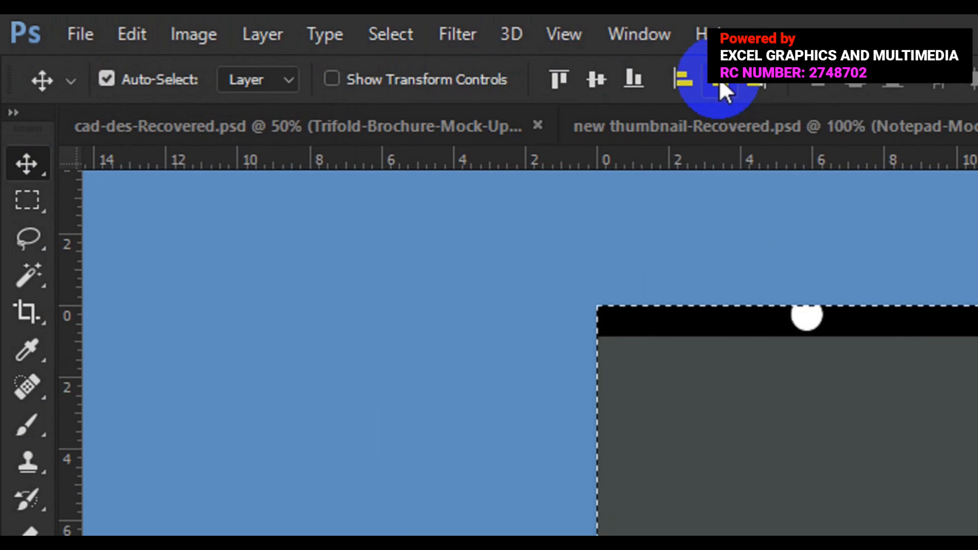
Step: Clear the canvas selection and make the Background layer active
{"action": "left_click", "coordinate": [396, 31]}
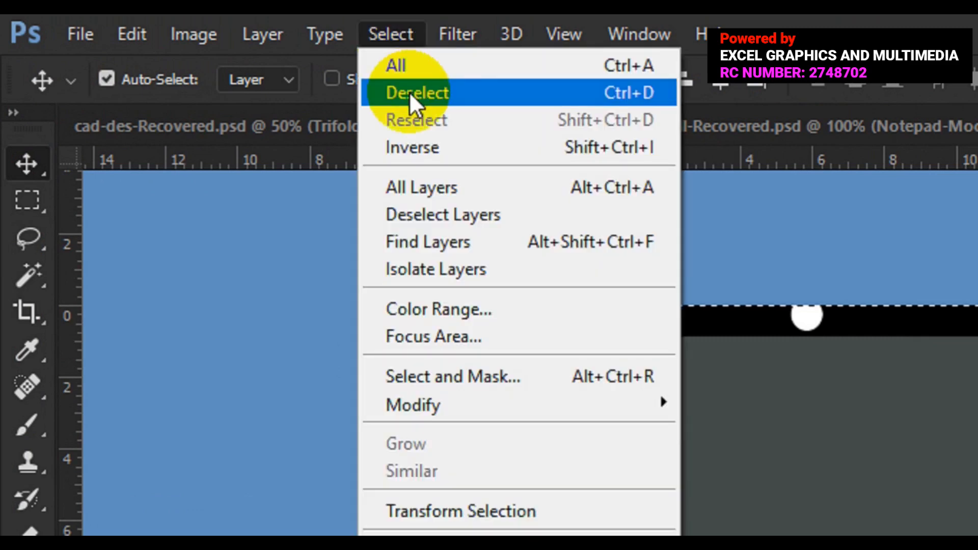
{"action": "left_click", "coordinate": [421, 102]}
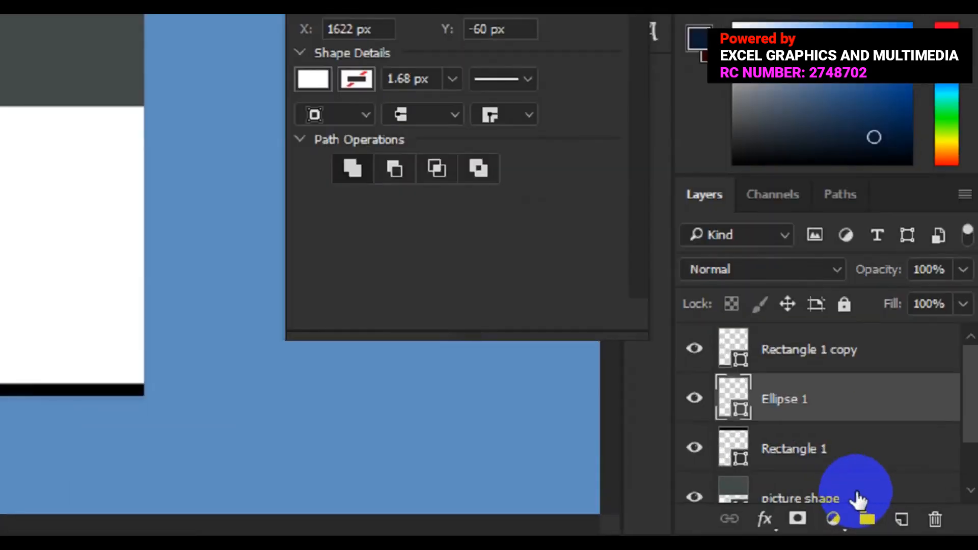
{"action": "scroll", "coordinate": [957, 479], "scroll_direction": "down", "scroll_amount": 3}
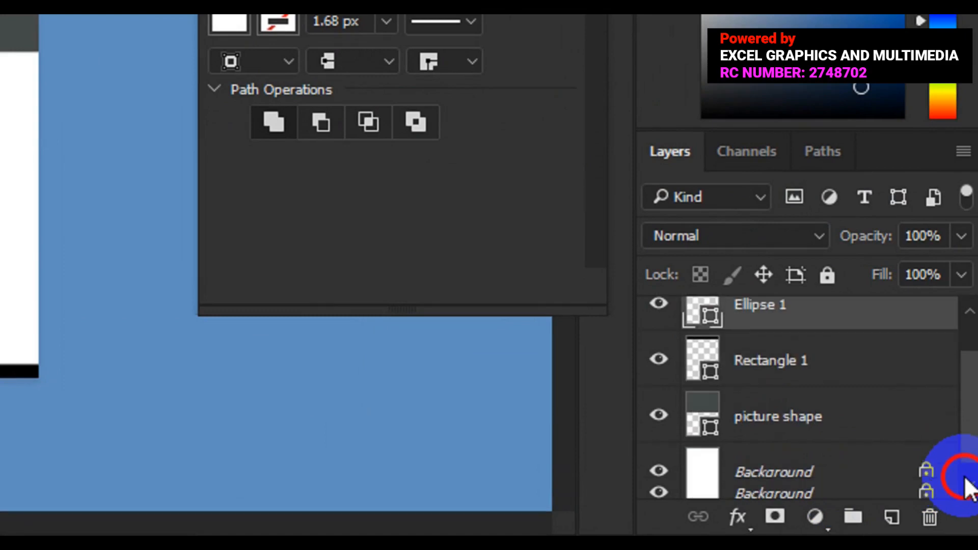
{"action": "left_click", "coordinate": [775, 481]}
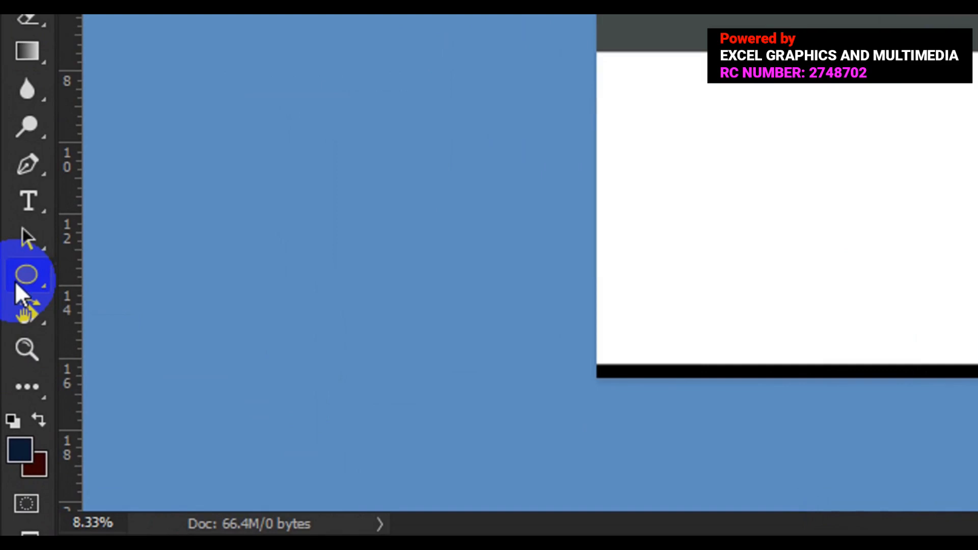
Step: Draw a black rectangle about 899 by 1092 px against the page's left edge in the white area, and close its properties
{"action": "left_click_drag", "start_coordinate": [14, 281], "coordinate": [93, 273]}
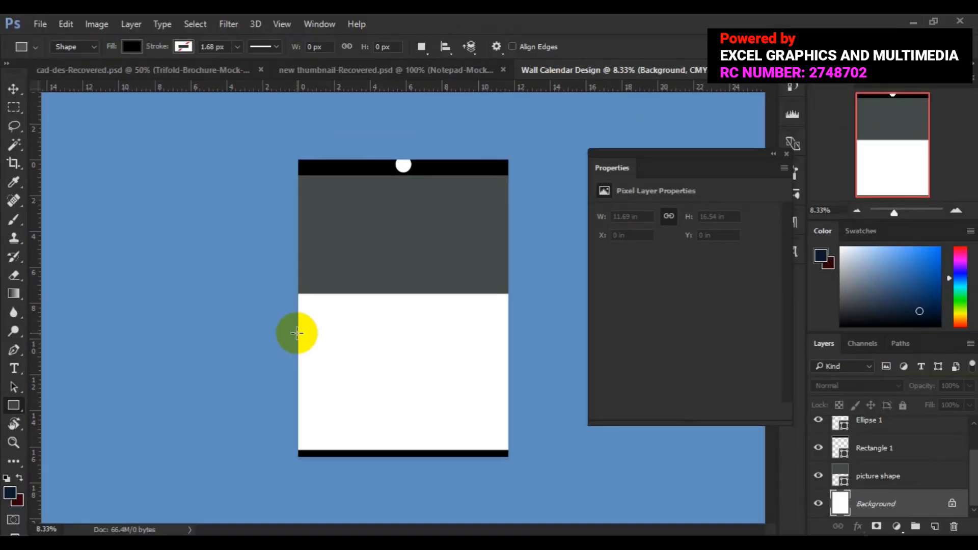
{"action": "left_click_drag", "start_coordinate": [297, 333], "coordinate": [350, 398]}
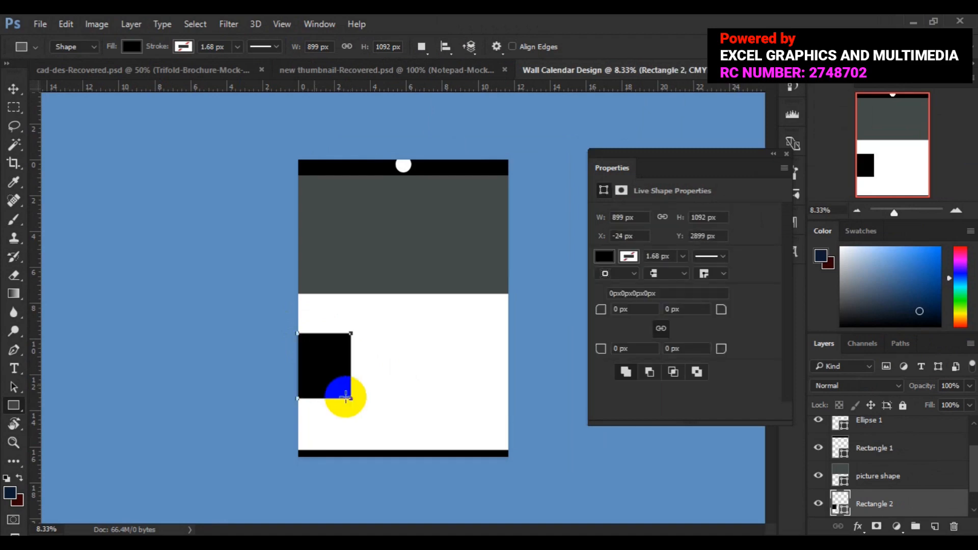
{"action": "left_click", "coordinate": [7, 94]}
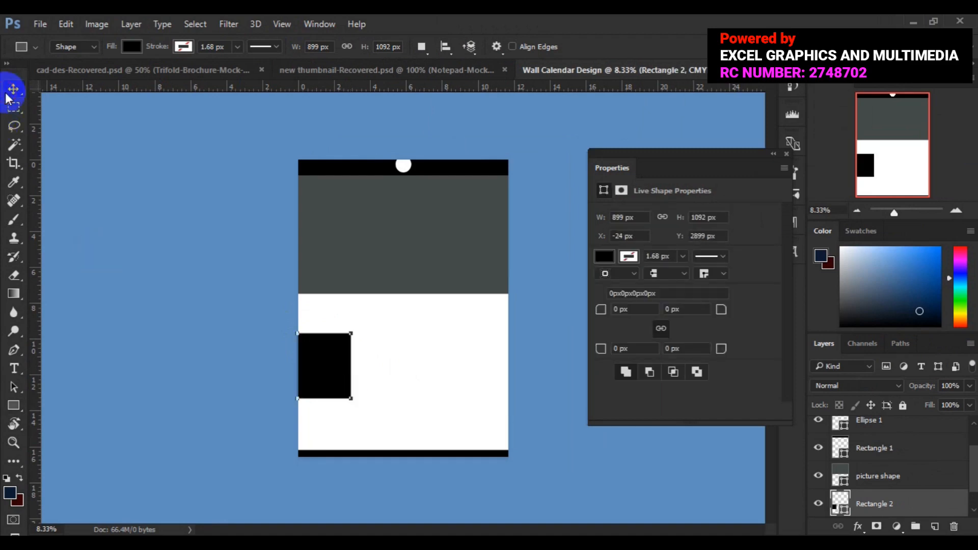
{"action": "left_click", "coordinate": [787, 155]}
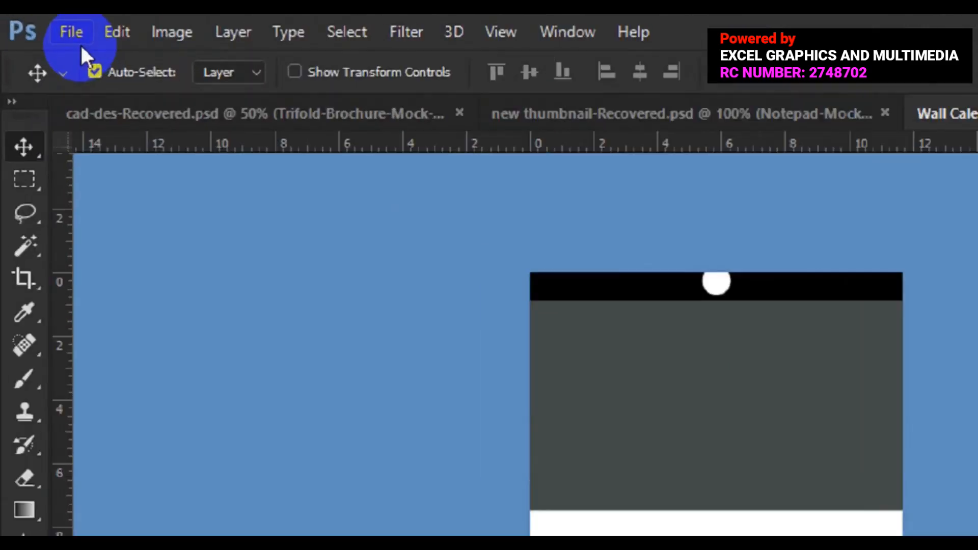
Step: With the picture shape layer active, start placing an embedded file and open the freepik stockpoto folder on the Desktop
{"action": "left_click", "coordinate": [53, 26]}
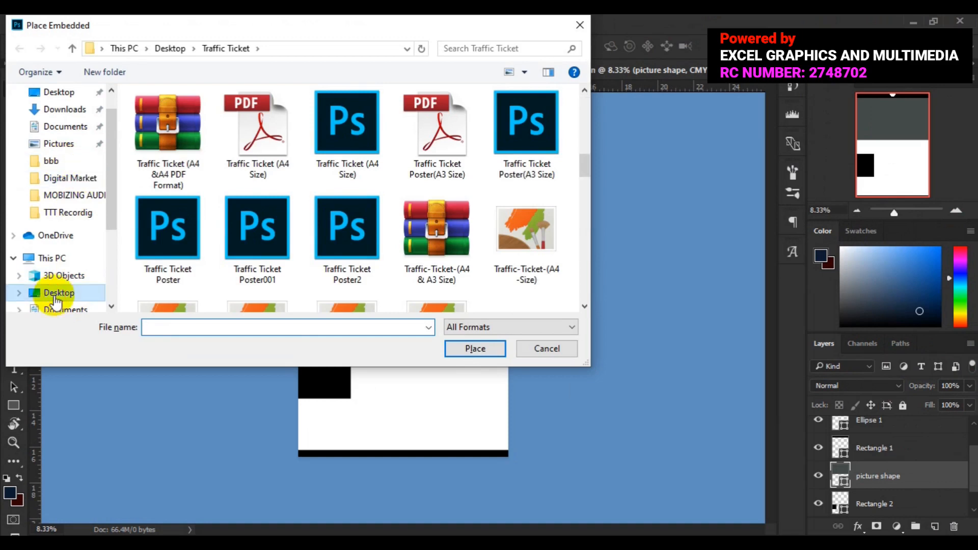
{"action": "left_click", "coordinate": [57, 294]}
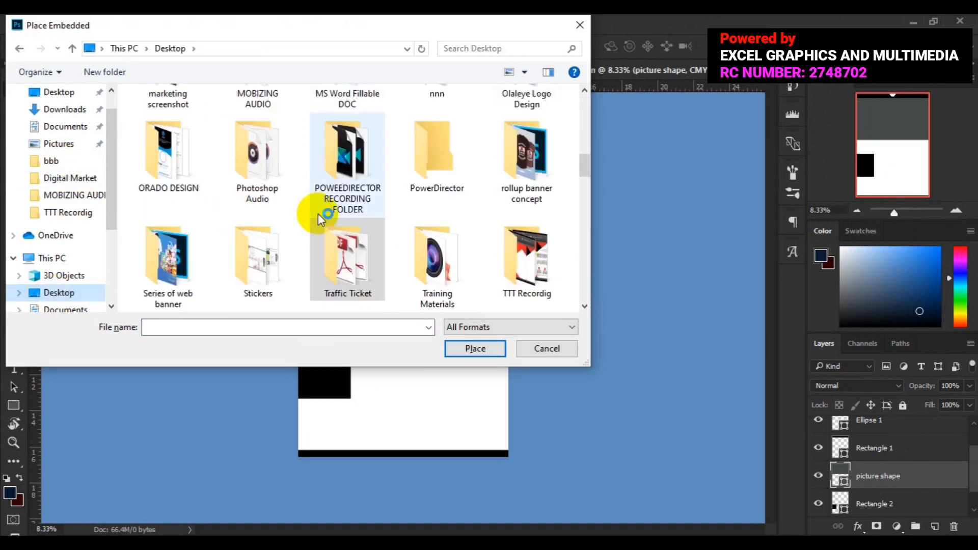
{"action": "left_click", "coordinate": [586, 298]}
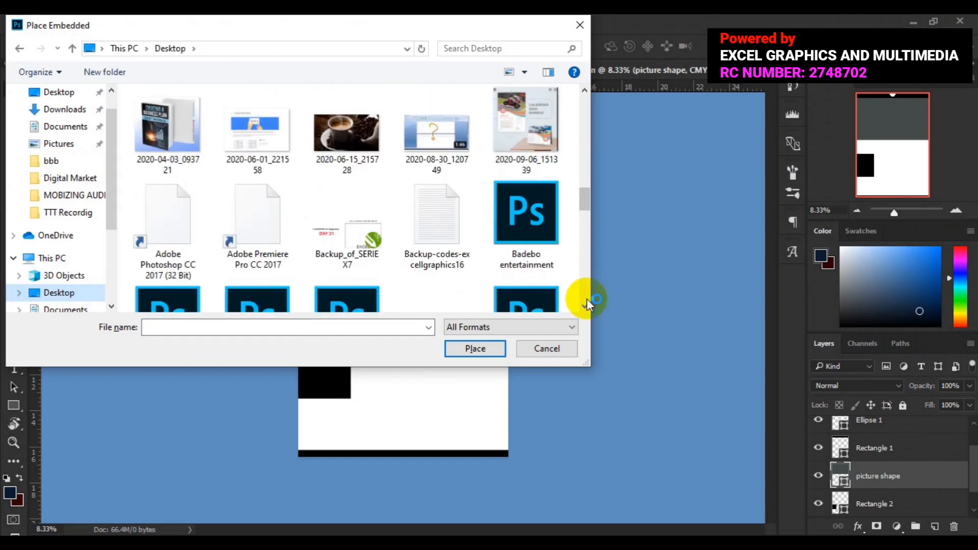
{"action": "left_click", "coordinate": [585, 144]}
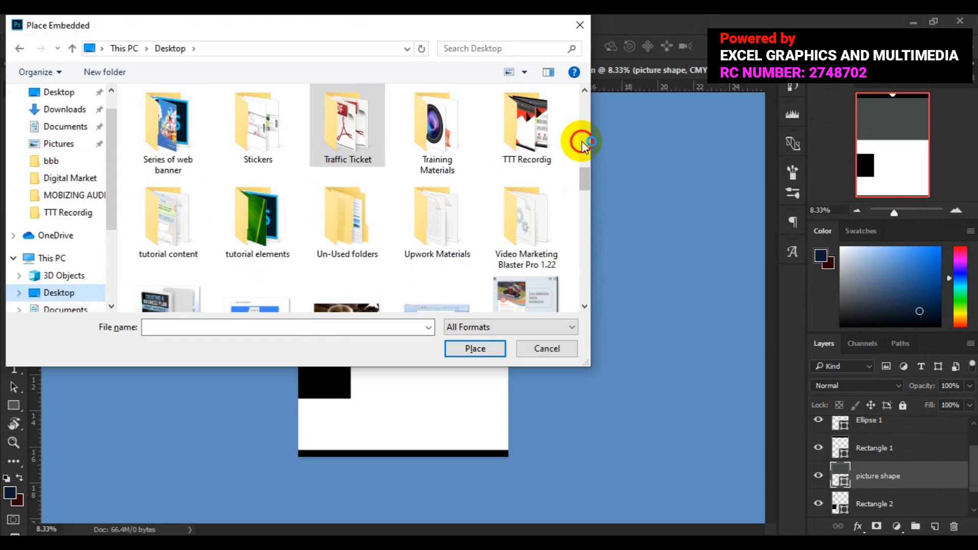
{"action": "left_click", "coordinate": [584, 144]}
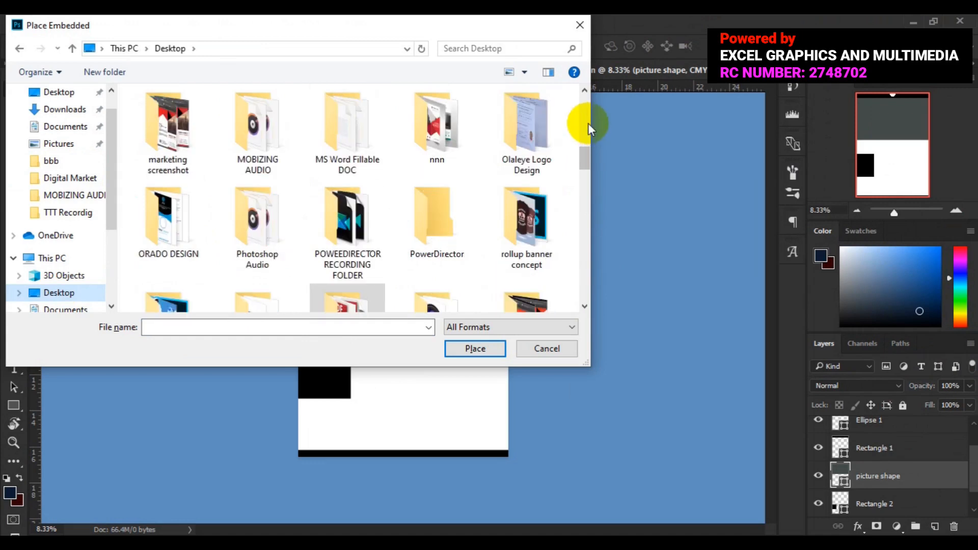
{"action": "left_click", "coordinate": [588, 123]}
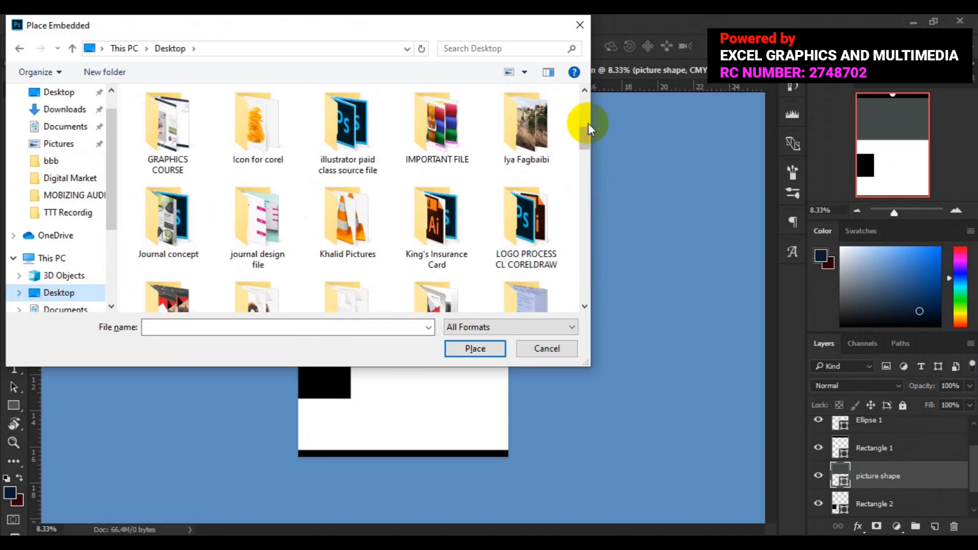
{"action": "left_click", "coordinate": [588, 108]}
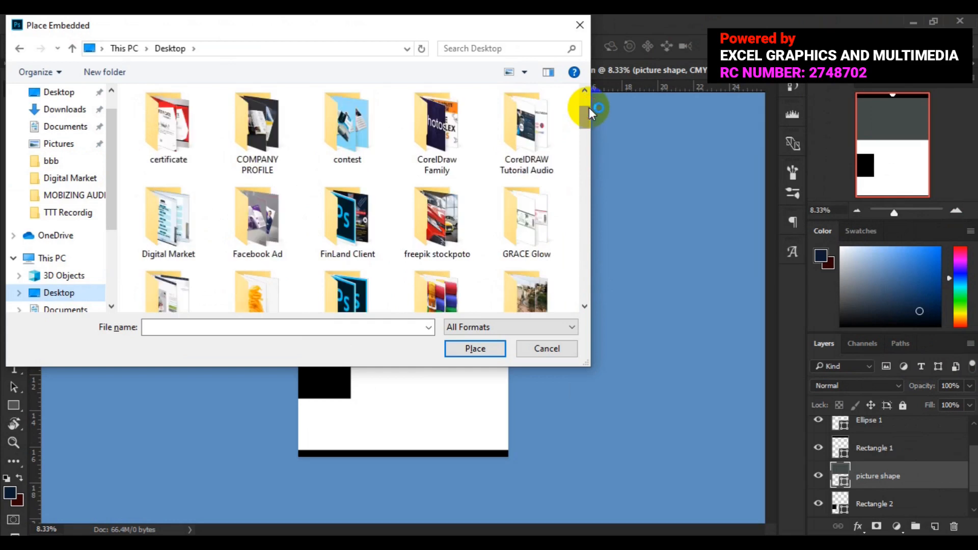
{"action": "left_click", "coordinate": [436, 246]}
{"action": "double_click", "coordinate": [436, 246]}
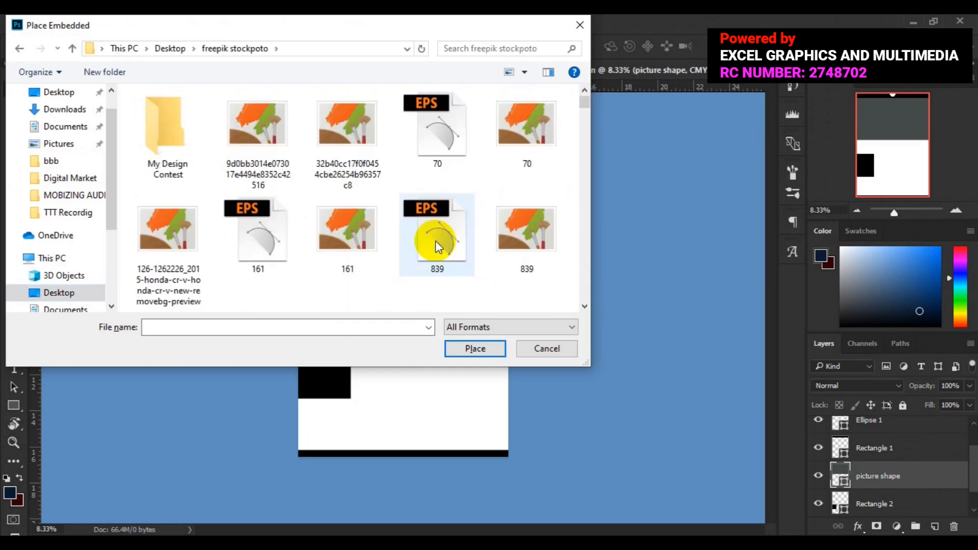
Step: Find the red car photo 4060 in the folder and place it in the calendar document
{"action": "left_click", "coordinate": [586, 307]}
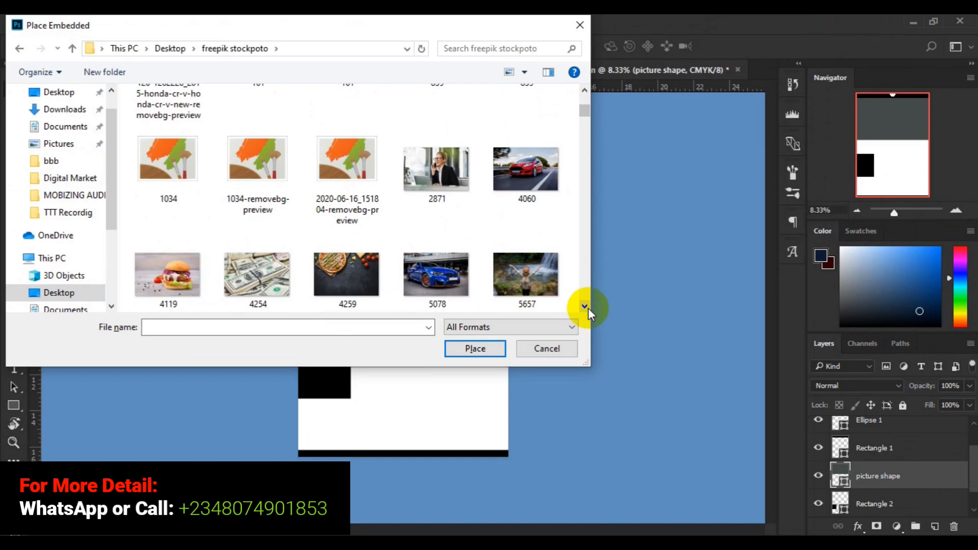
{"action": "left_click", "coordinate": [584, 307]}
{"action": "left_click", "coordinate": [585, 307]}
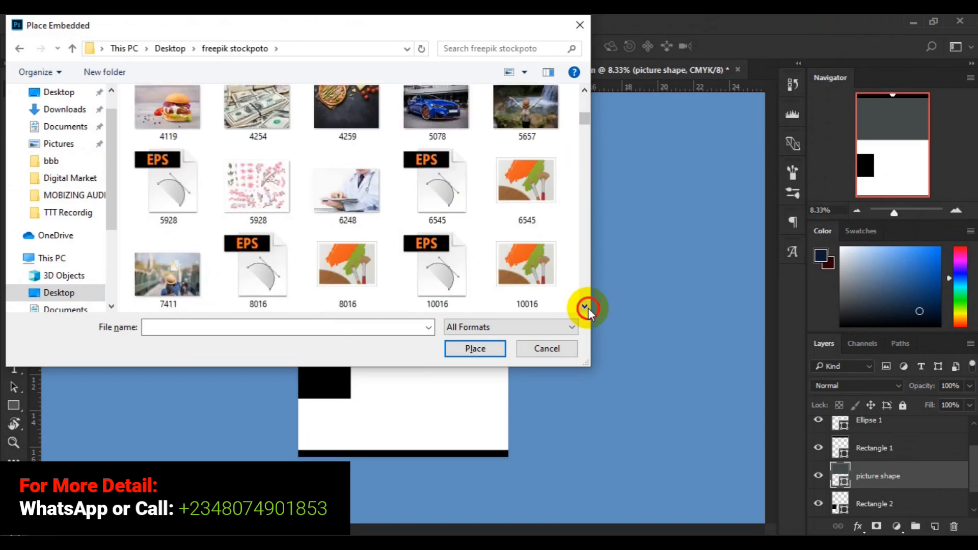
{"action": "left_click", "coordinate": [585, 307]}
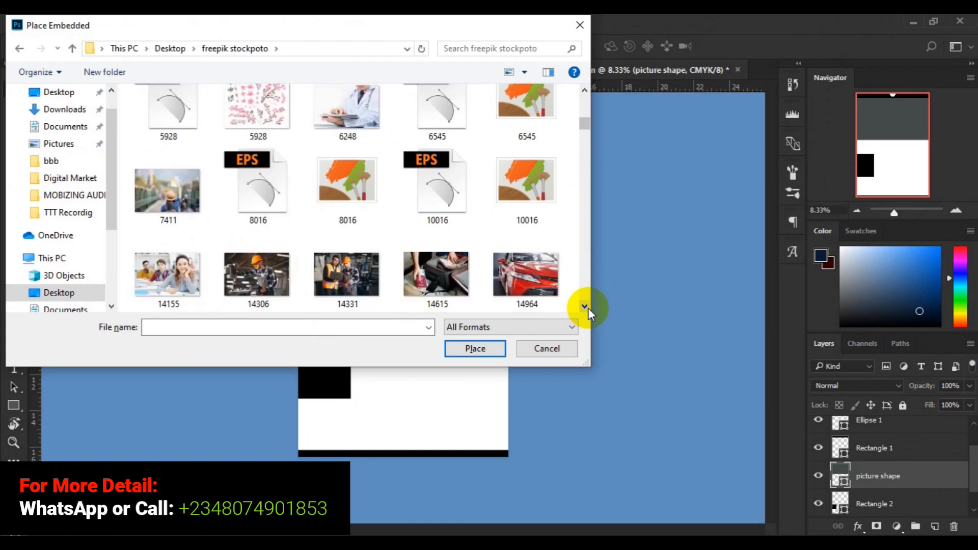
{"action": "left_click", "coordinate": [585, 307]}
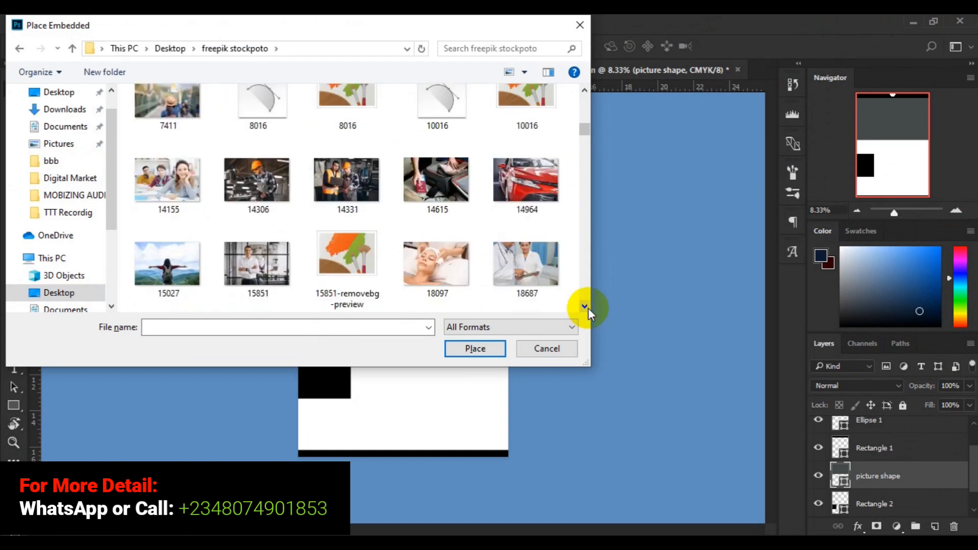
{"action": "left_click", "coordinate": [585, 307]}
{"action": "left_click", "coordinate": [585, 306]}
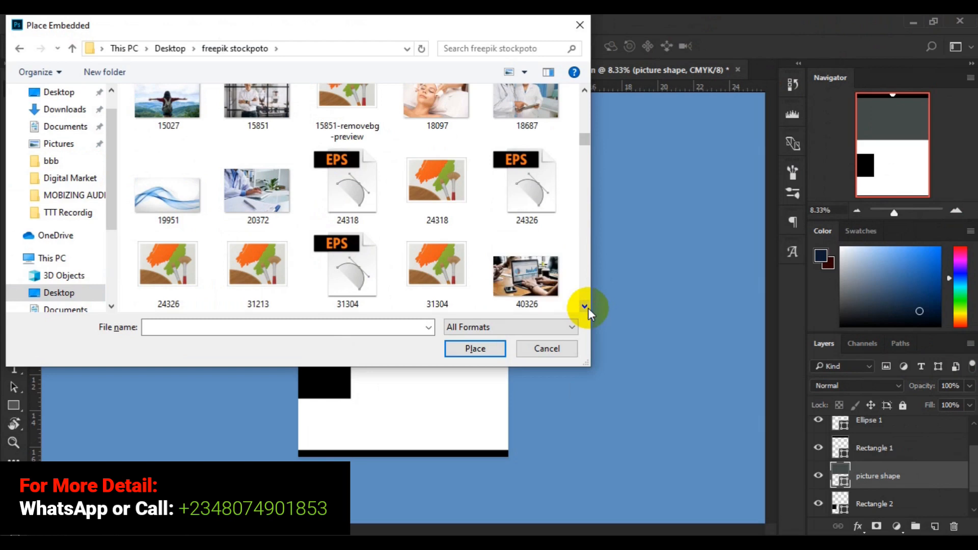
{"action": "left_click", "coordinate": [581, 117]}
{"action": "left_click", "coordinate": [588, 98]}
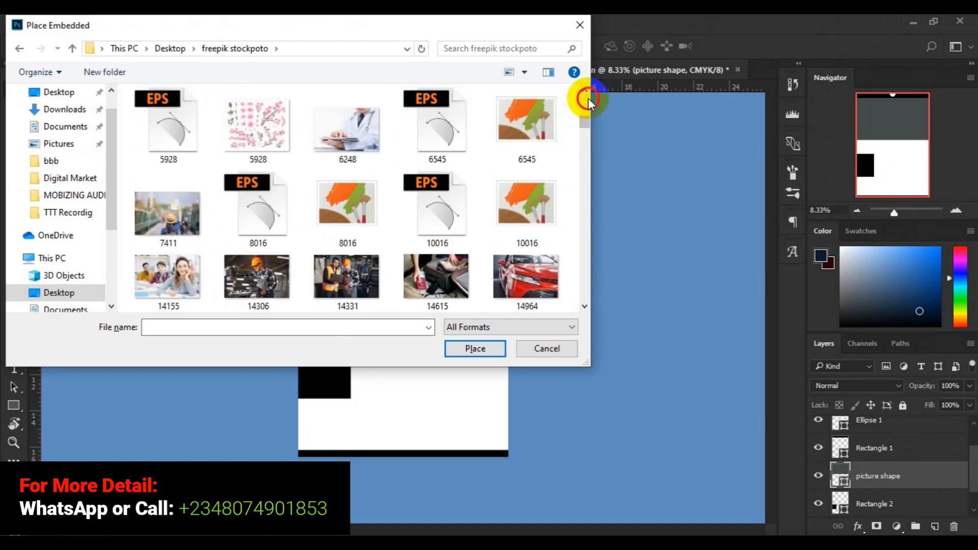
{"action": "left_click", "coordinate": [588, 98]}
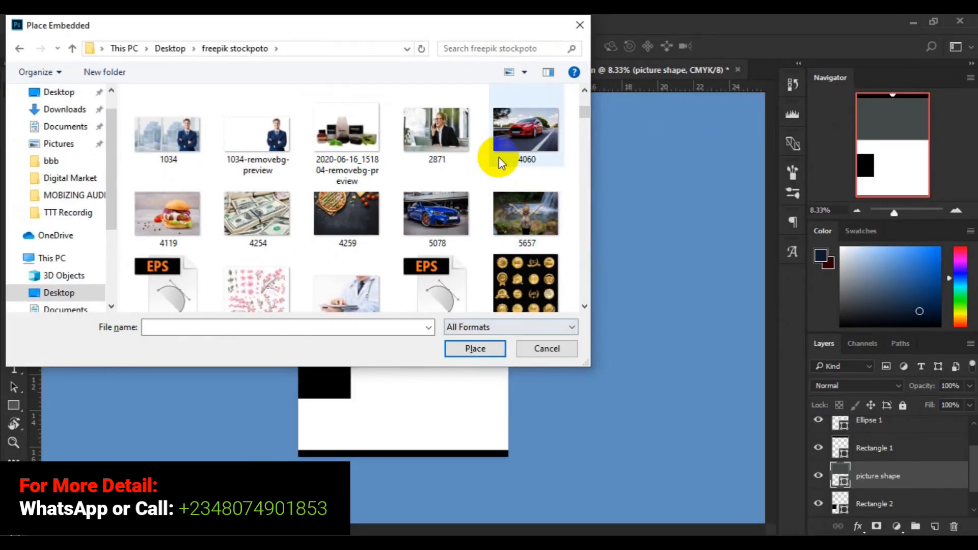
{"action": "left_click", "coordinate": [525, 135]}
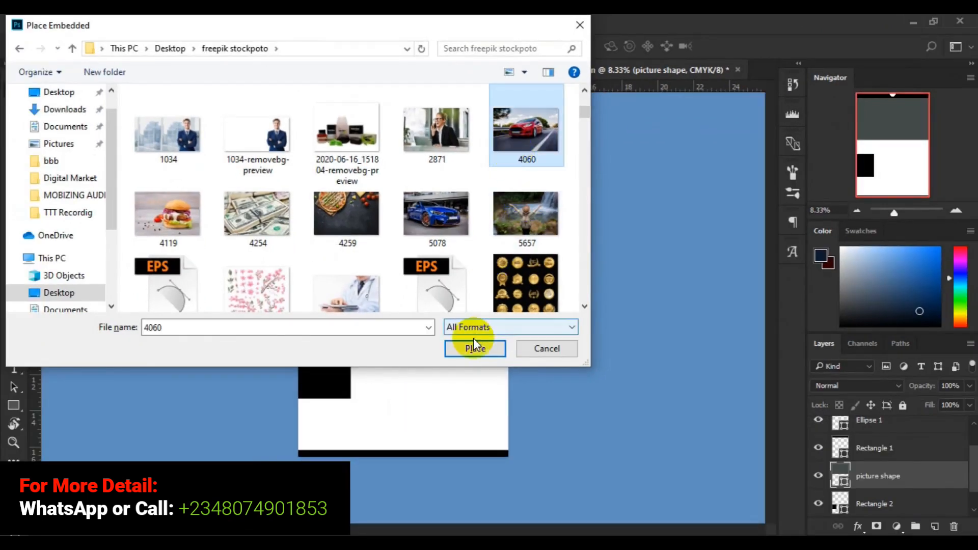
{"action": "left_click", "coordinate": [468, 352]}
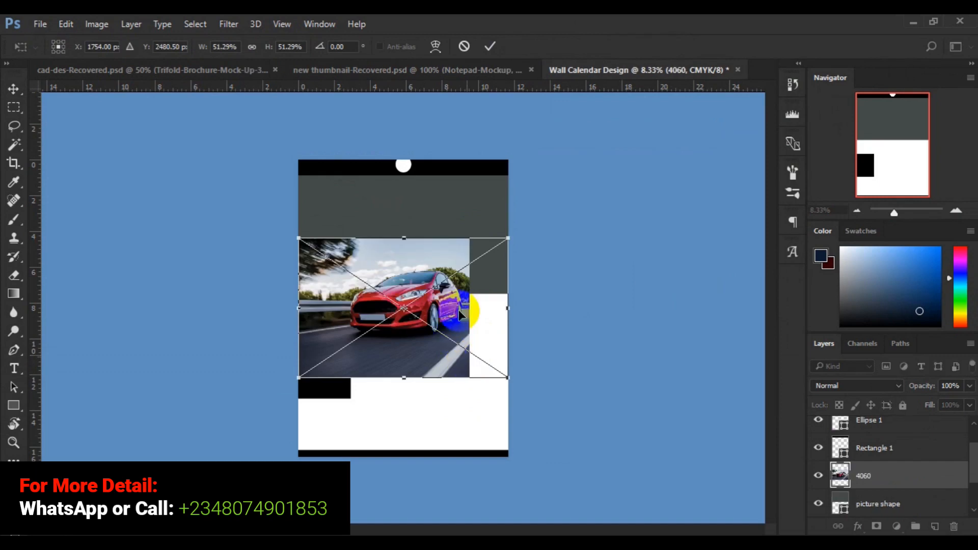
Step: Move the car photo up over the gray picture area, scale it to about 53.22%, and commit the placement
{"action": "left_click_drag", "start_coordinate": [459, 309], "coordinate": [463, 251]}
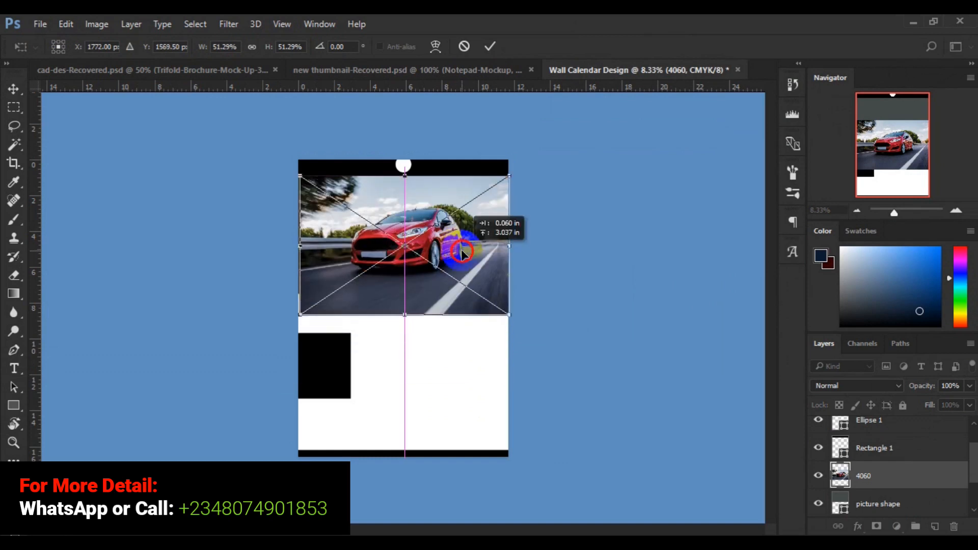
{"action": "left_click_drag", "start_coordinate": [462, 252], "coordinate": [462, 250]}
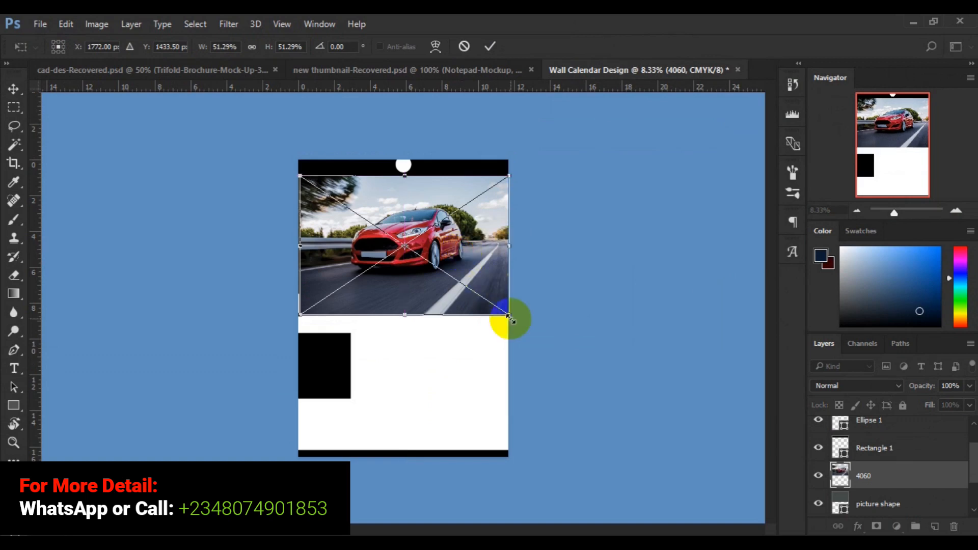
{"action": "left_click_drag", "start_coordinate": [509, 321], "coordinate": [513, 324]}
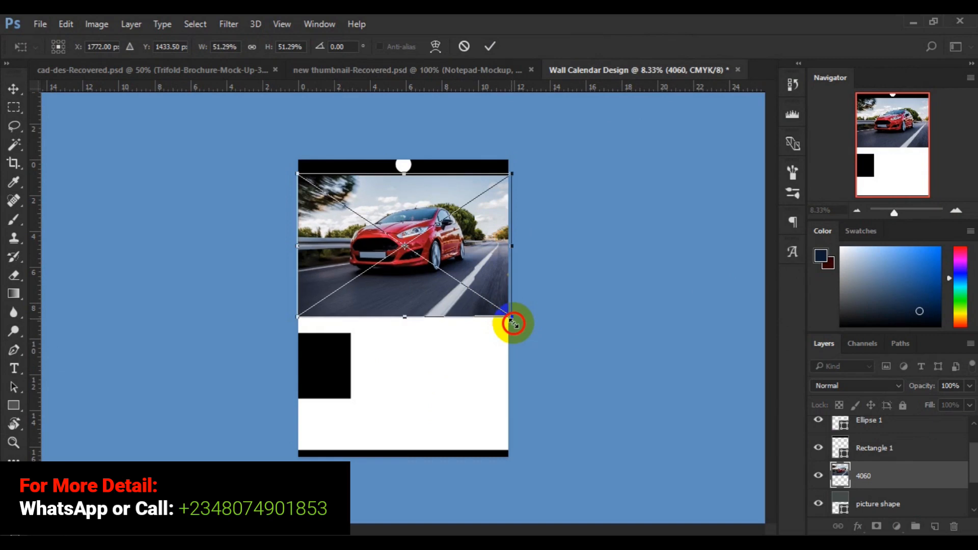
{"action": "left_click_drag", "start_coordinate": [513, 323], "coordinate": [514, 324]}
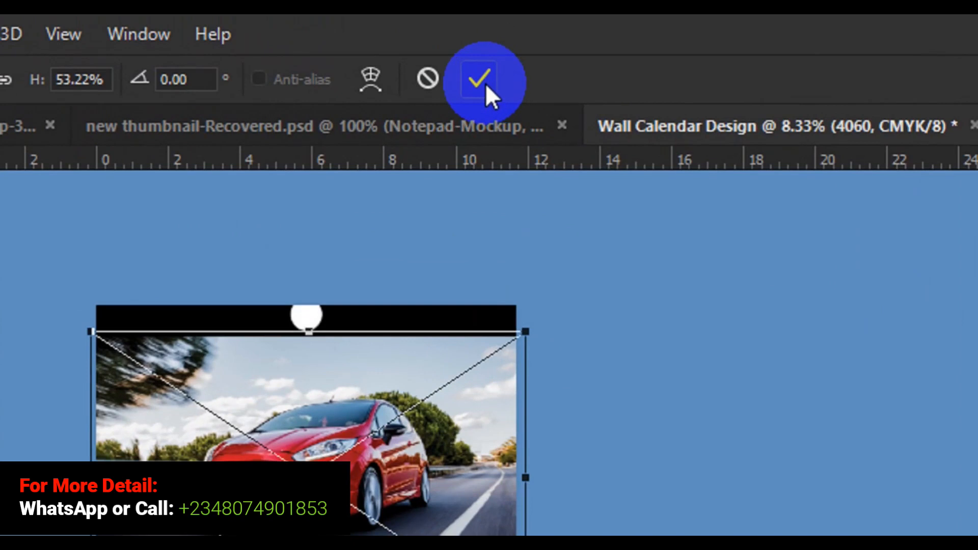
{"action": "left_click", "coordinate": [485, 84]}
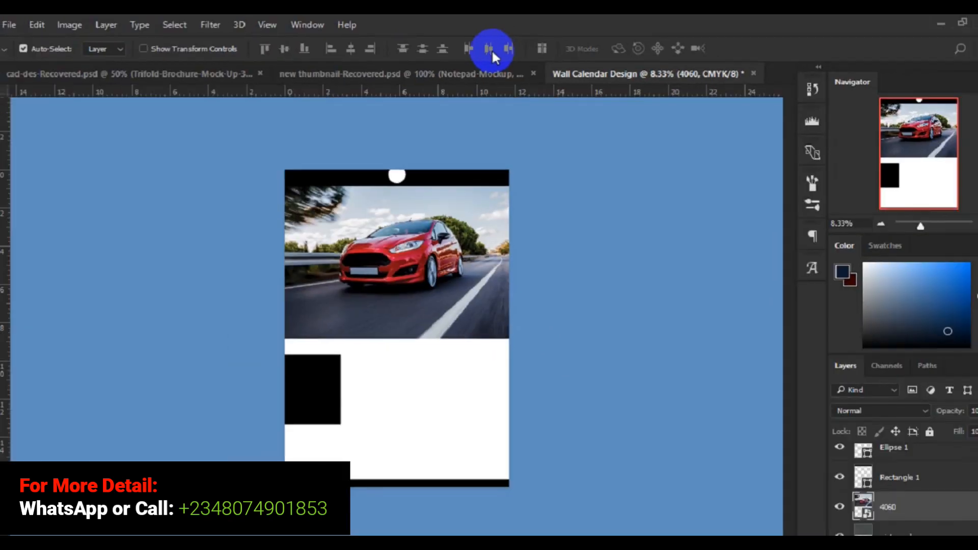
Step: Clip the 4060 car photo layer to the picture shape layer with a clipping mask
{"action": "left_click", "coordinate": [860, 476]}
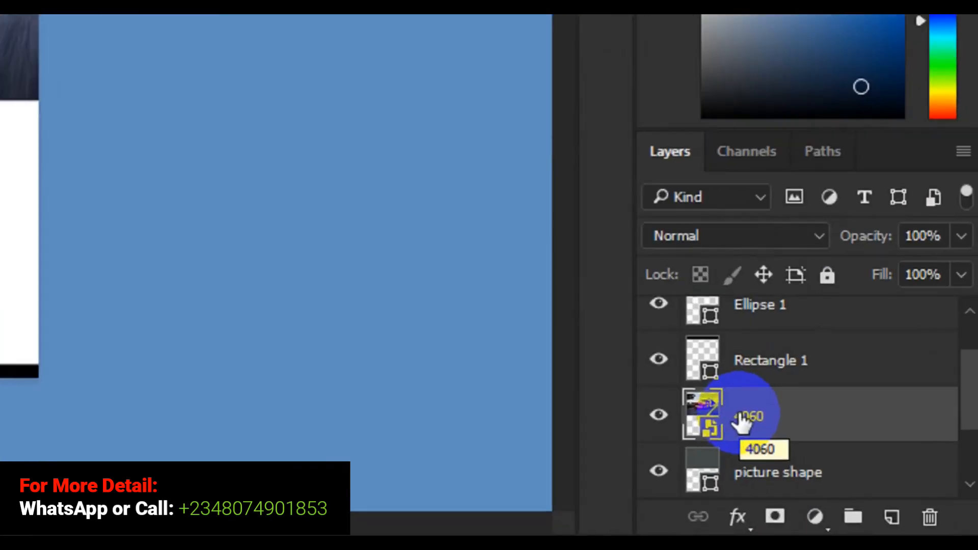
{"action": "right_click", "coordinate": [740, 417]}
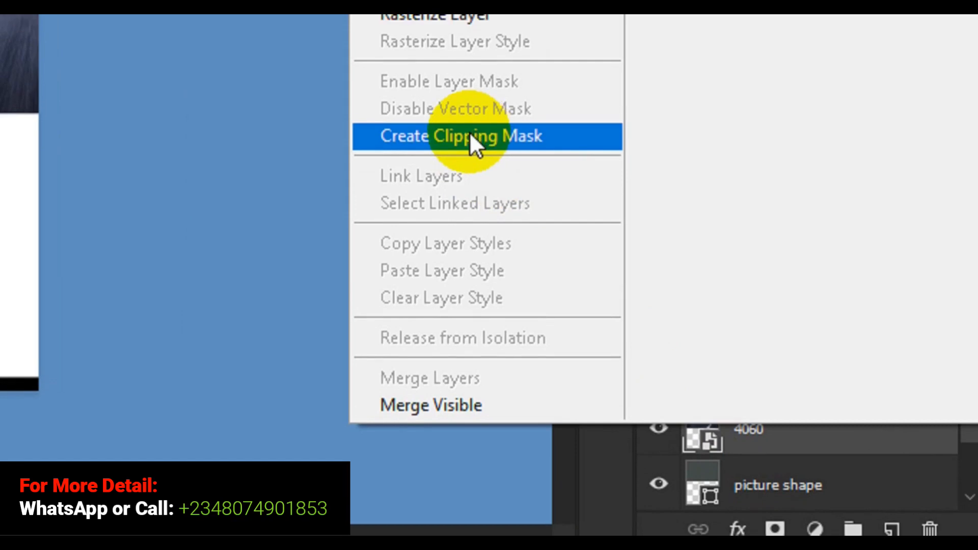
{"action": "left_click", "coordinate": [484, 136]}
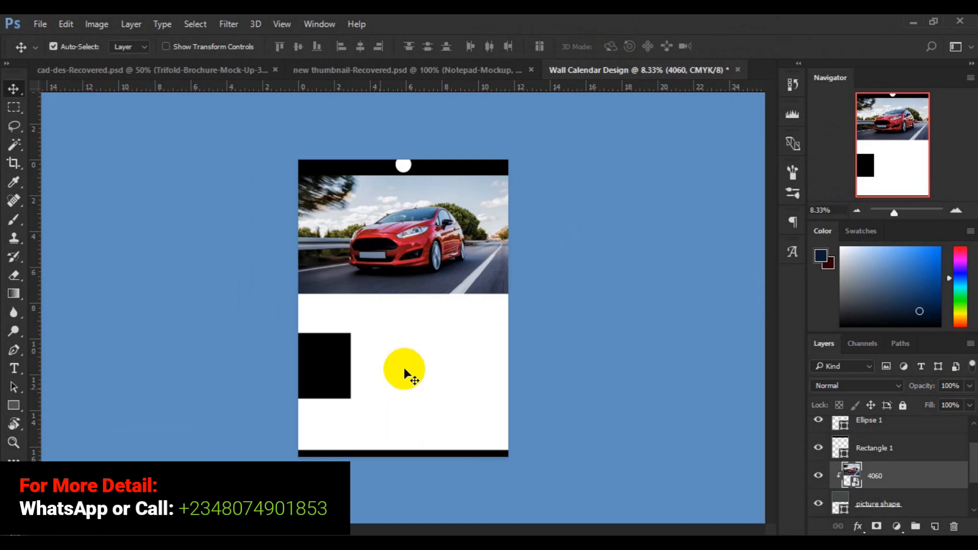
Step: Recolor the bar at the calendar's upper edge to the bright pinkish red f2115b, starting from a color sampled from the car
{"action": "left_click", "coordinate": [496, 167]}
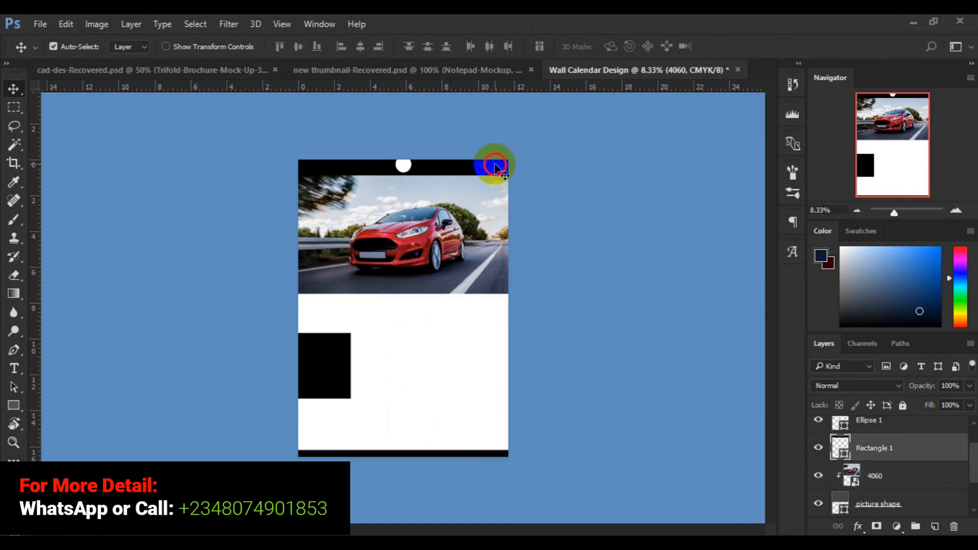
{"action": "double_click", "coordinate": [843, 451]}
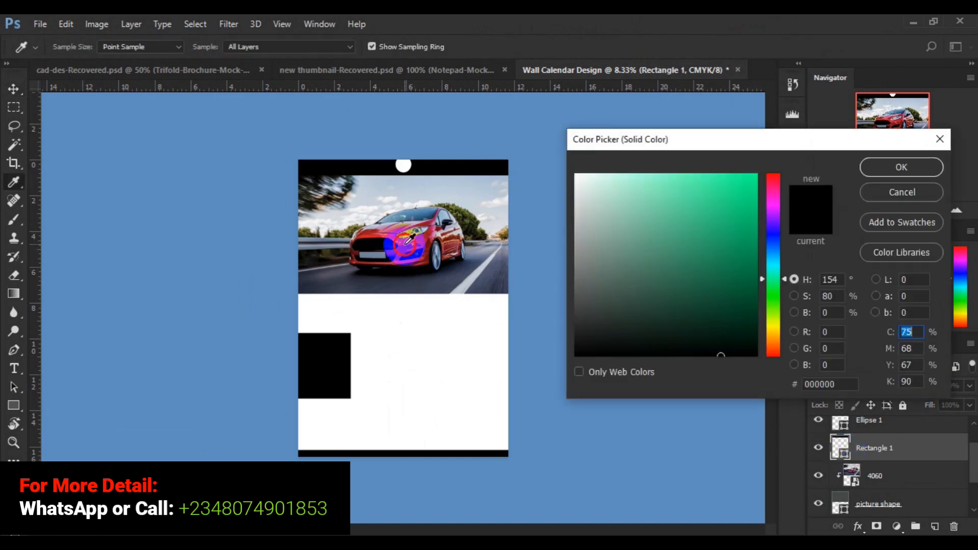
{"action": "left_click", "coordinate": [405, 247]}
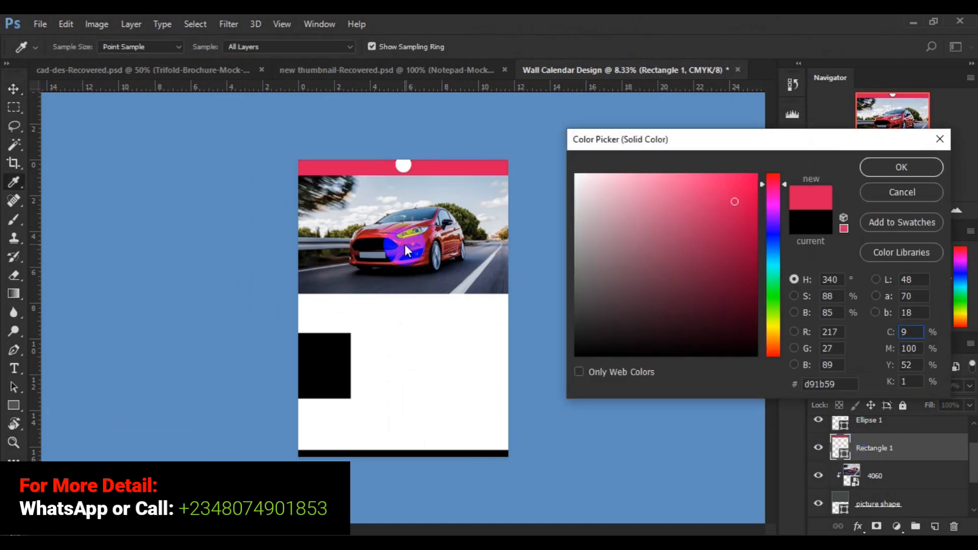
{"action": "left_click", "coordinate": [745, 183]}
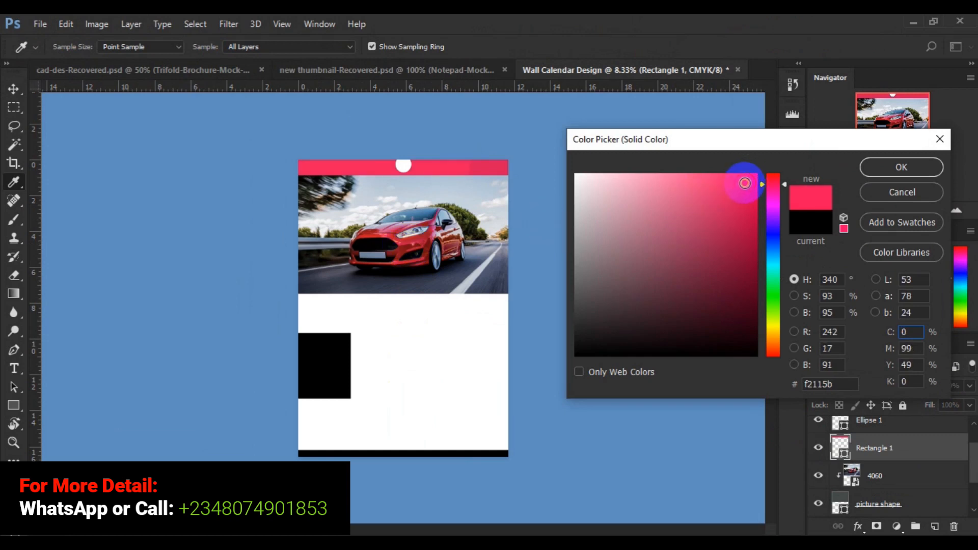
{"action": "left_click", "coordinate": [881, 170]}
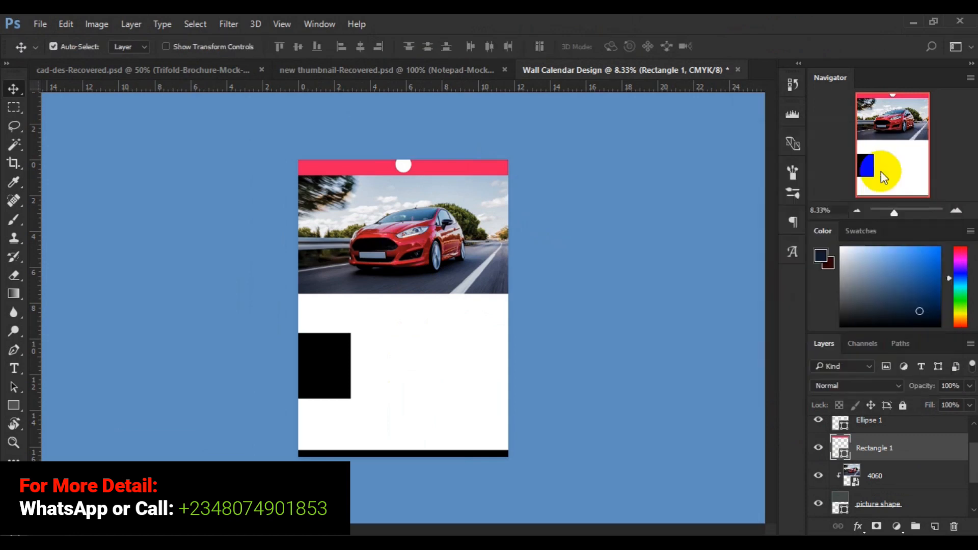
Step: Recolor the black side block with a red sampled from the car, brightened to b6171b
{"action": "left_click", "coordinate": [338, 386]}
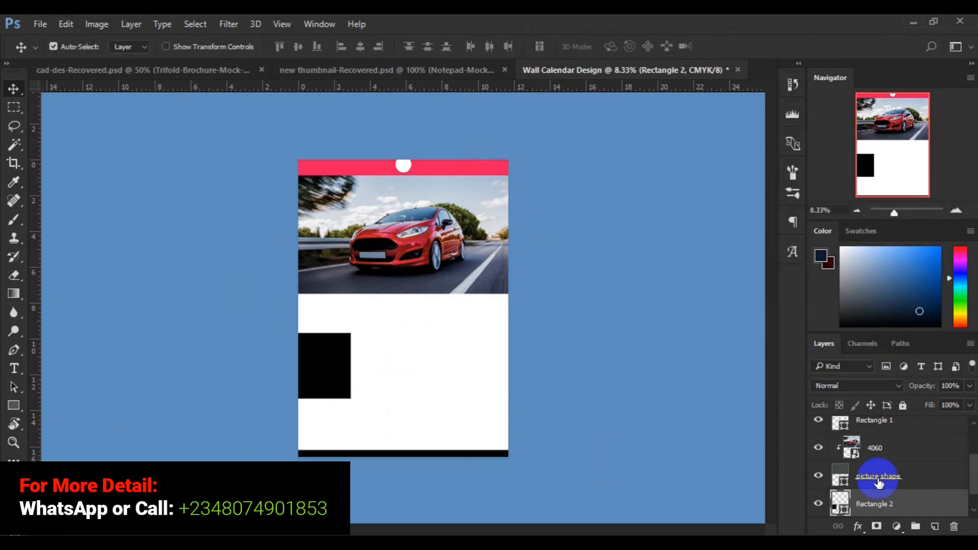
{"action": "left_click", "coordinate": [844, 514]}
{"action": "double_click", "coordinate": [845, 513]}
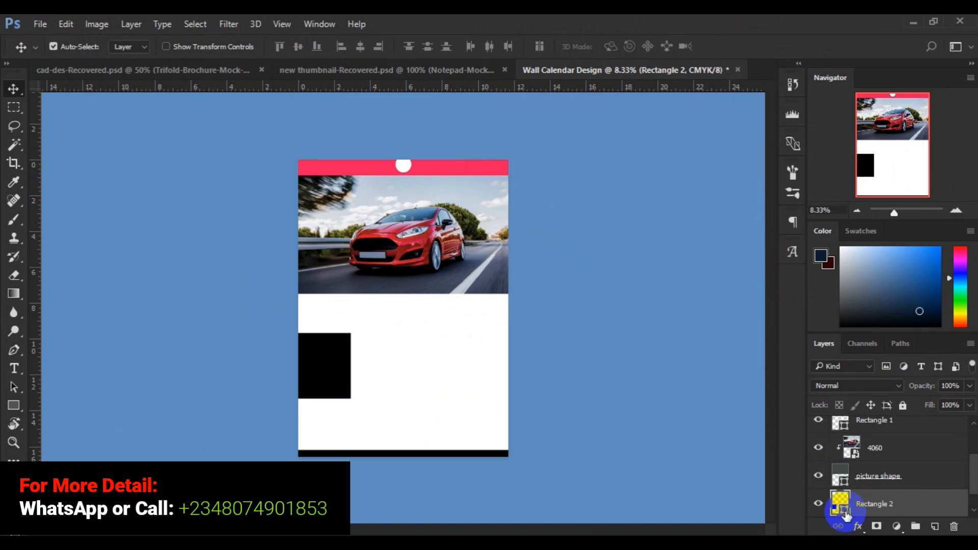
{"action": "left_click", "coordinate": [400, 253]}
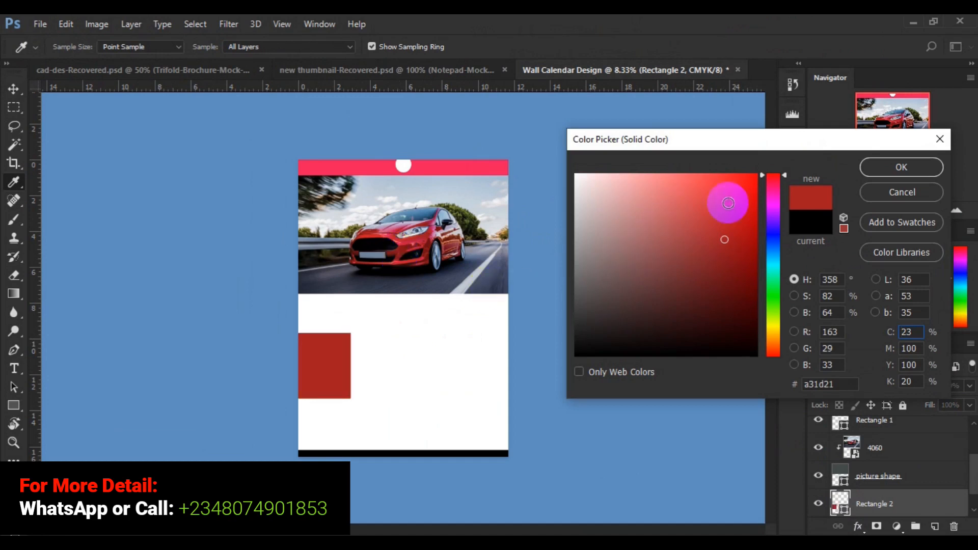
{"action": "left_click", "coordinate": [735, 226]}
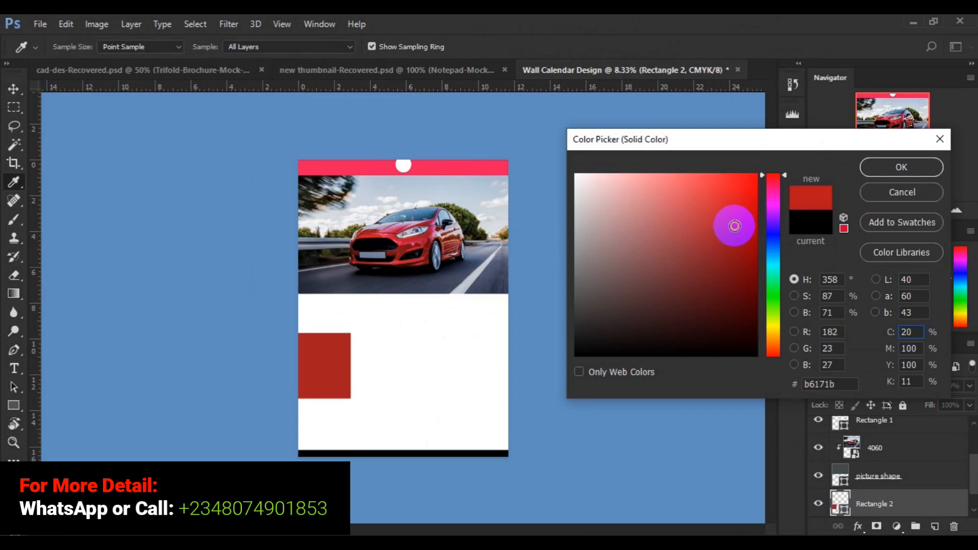
{"action": "left_click", "coordinate": [880, 167]}
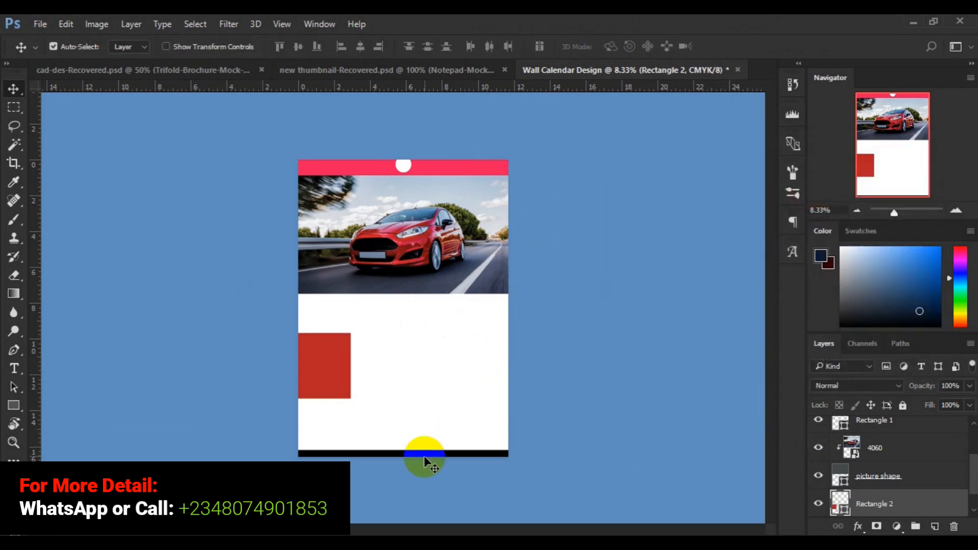
Step: Recolor the black bar at the calendar's lower edge by sampling the pinkish red of the upper bar
{"action": "left_click", "coordinate": [432, 451]}
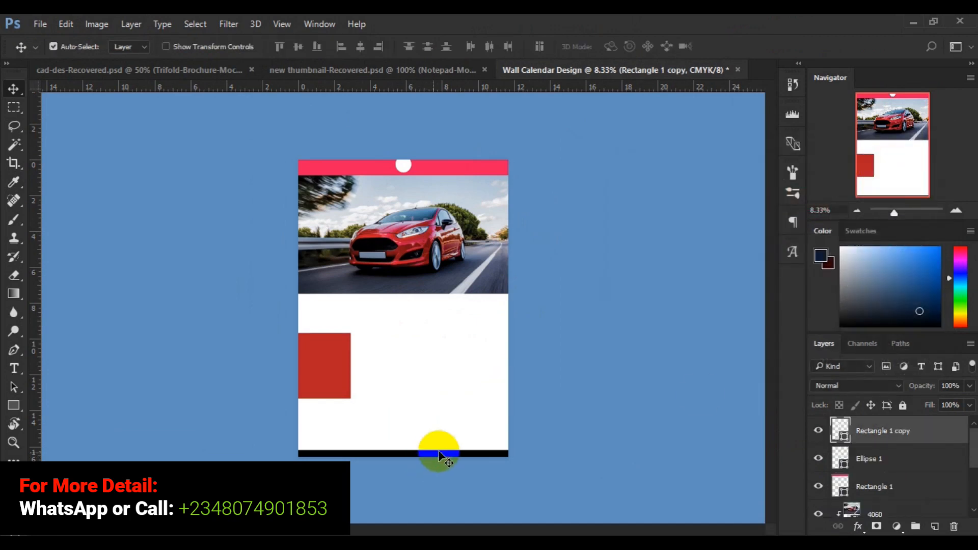
{"action": "double_click", "coordinate": [842, 438]}
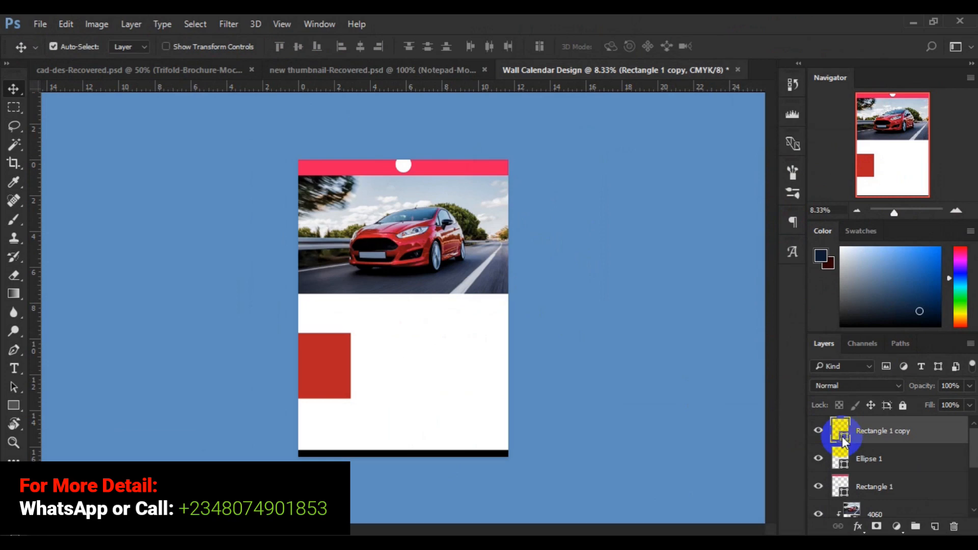
{"action": "left_click", "coordinate": [478, 166]}
{"action": "left_click", "coordinate": [884, 166]}
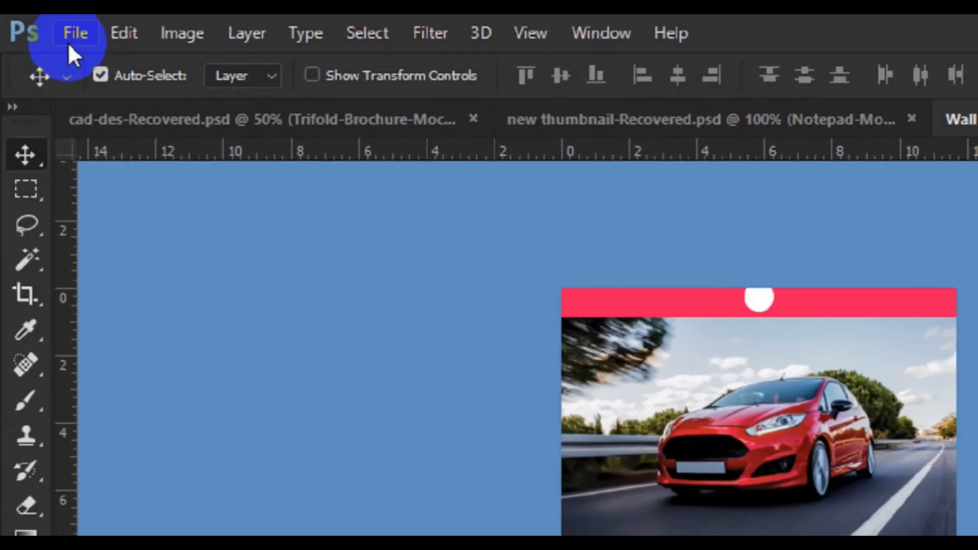
{"action": "left_click", "coordinate": [37, 29]}
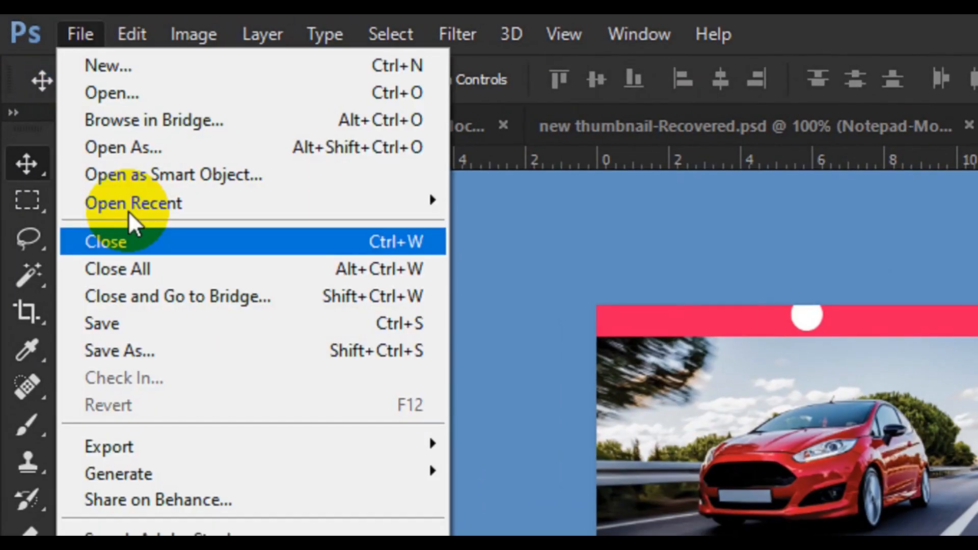
{"action": "left_click", "coordinate": [176, 350]}
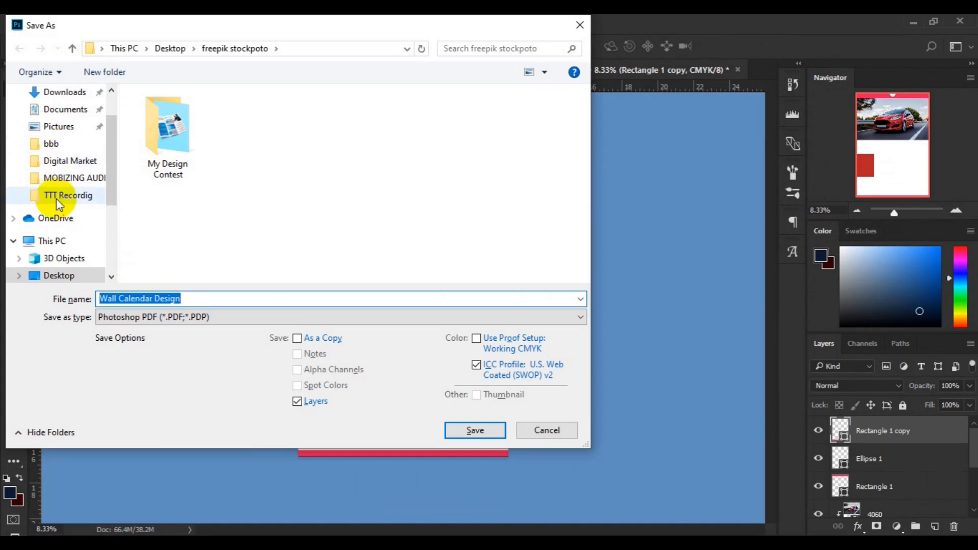
{"action": "left_click", "coordinate": [58, 276]}
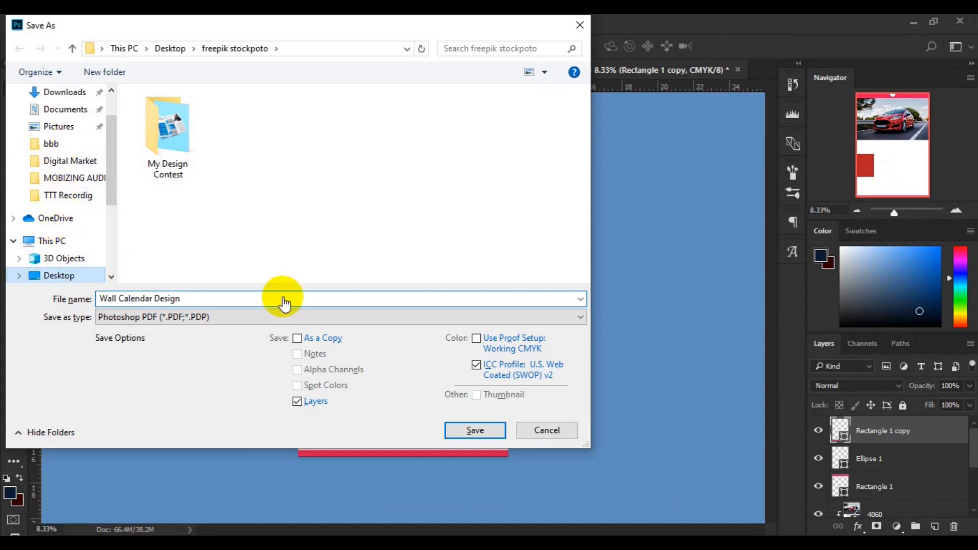
{"action": "left_click", "coordinate": [467, 431]}
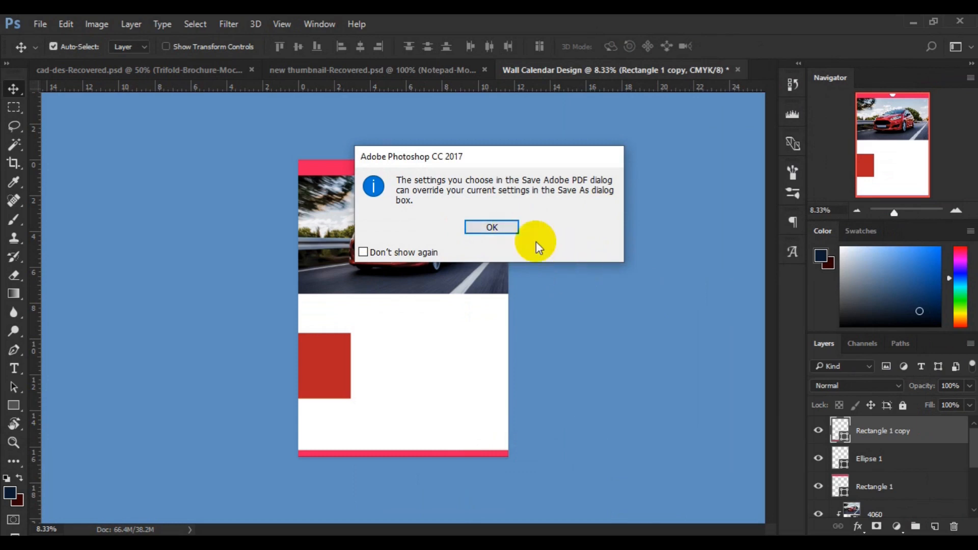
{"action": "left_click", "coordinate": [508, 228]}
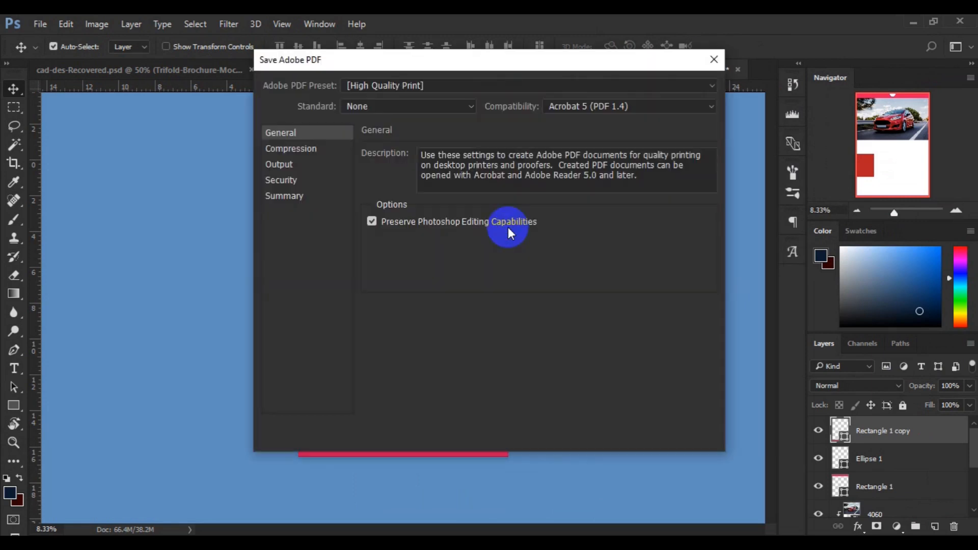
{"action": "left_click", "coordinate": [696, 434]}
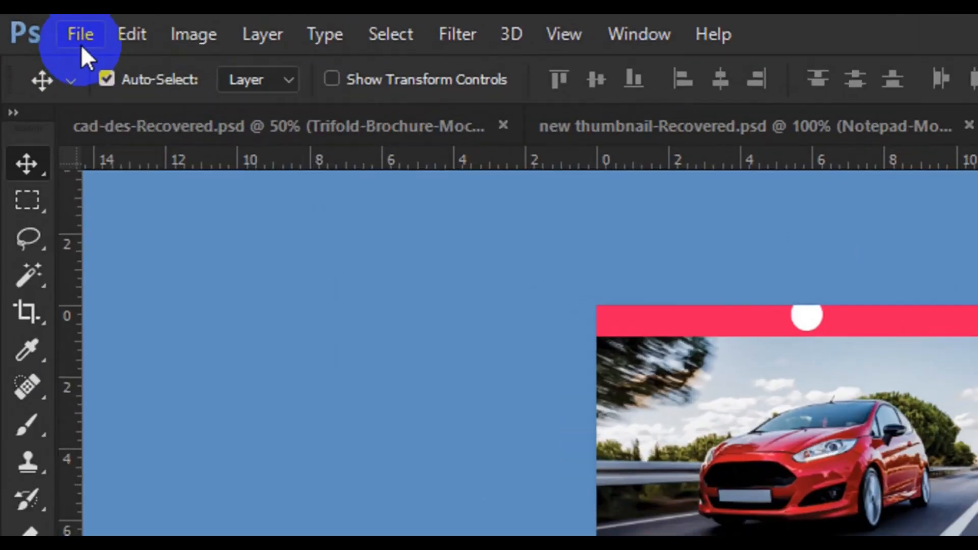
Step: Save the document to the Desktop as Wall Calendar Design in Photoshop PSD format with layers and maximized compatibility
{"action": "left_click", "coordinate": [82, 46]}
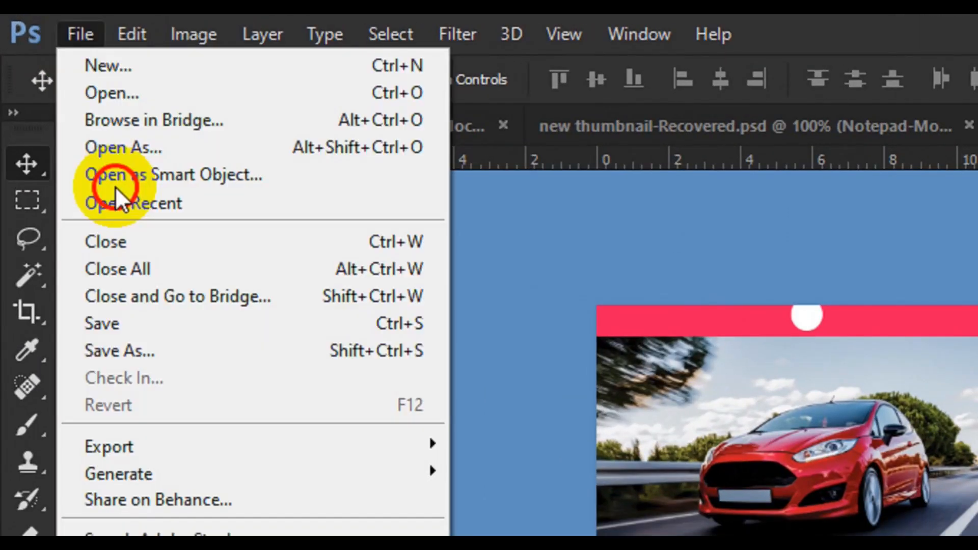
{"action": "left_click", "coordinate": [160, 360]}
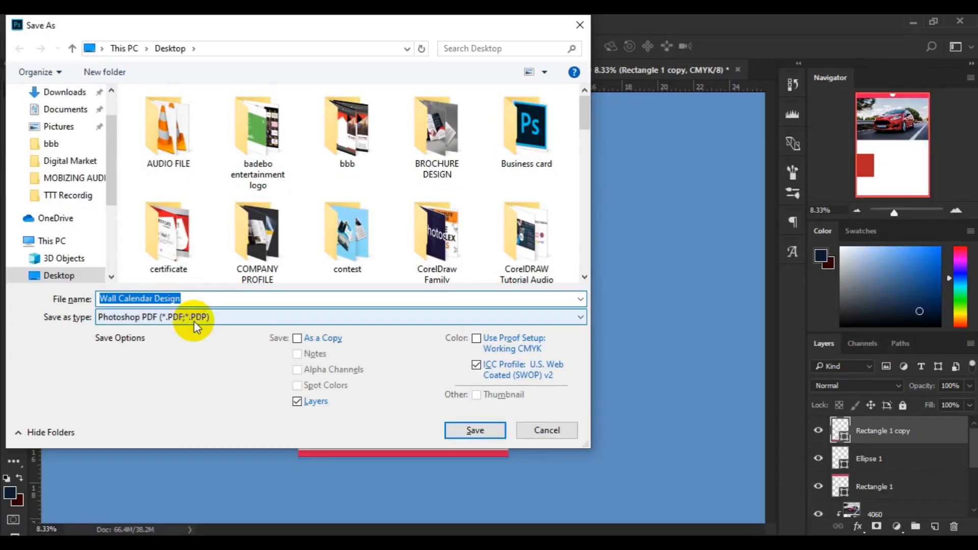
{"action": "left_click", "coordinate": [194, 321]}
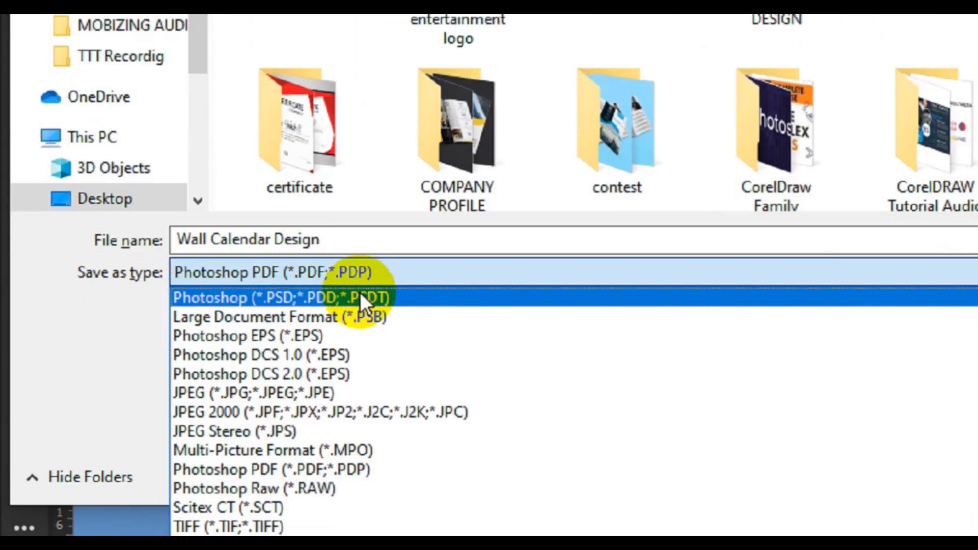
{"action": "left_click", "coordinate": [341, 299]}
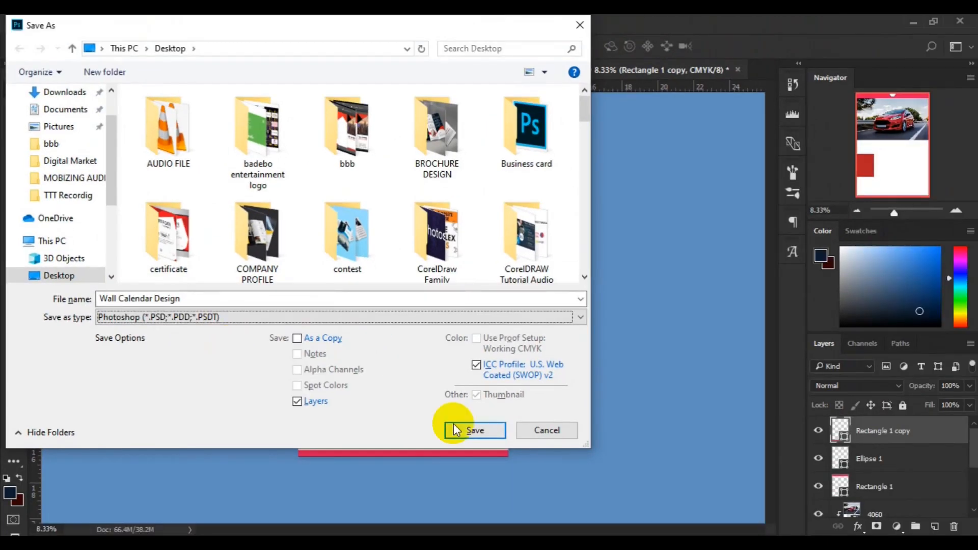
{"action": "left_click", "coordinate": [464, 432]}
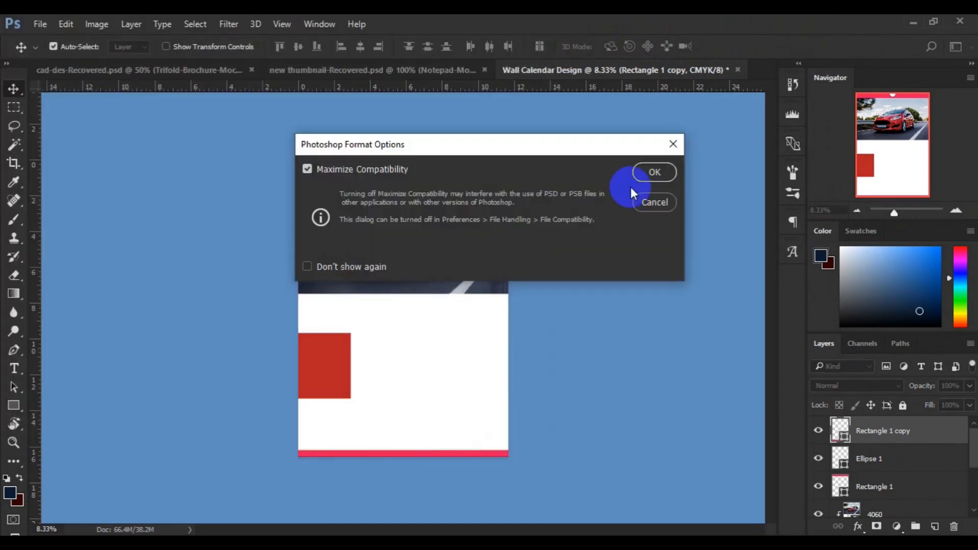
{"action": "left_click", "coordinate": [652, 178]}
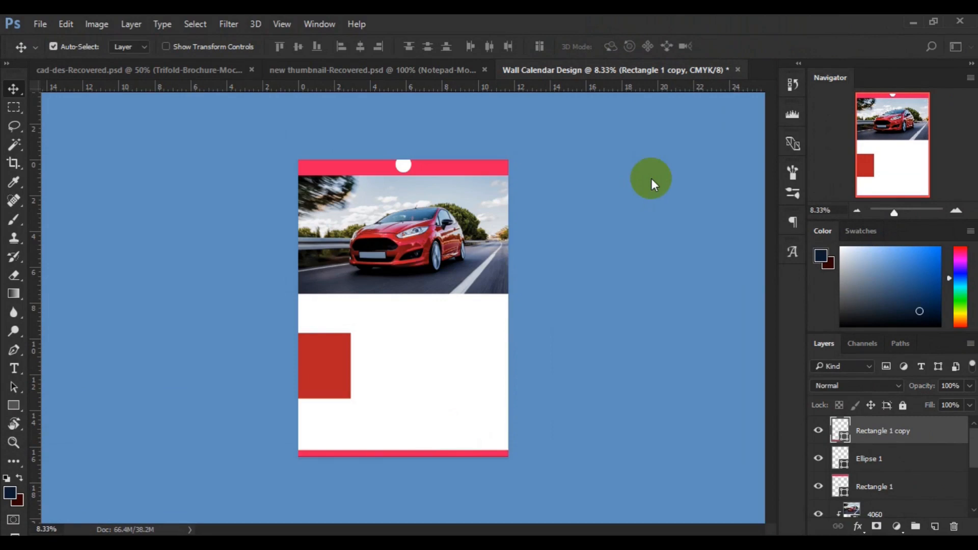